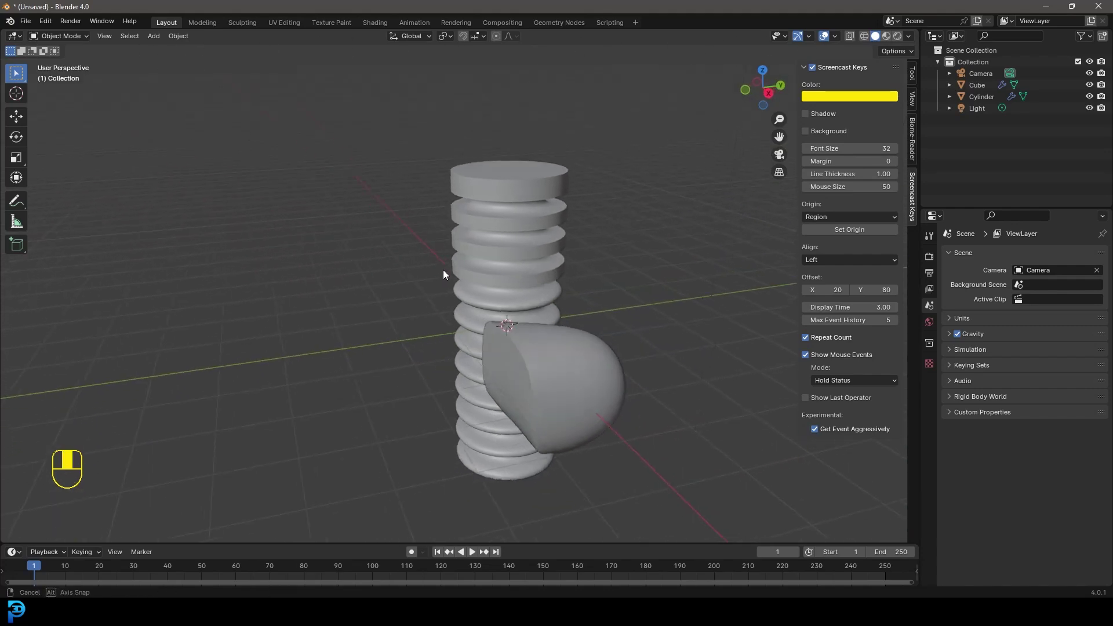
# Step: Lower the cube's mean vertex crease from 0.28 to 0.05 in Edit Mode, then leave Edit Mode
pyautogui.scroll(2, 481, 260)
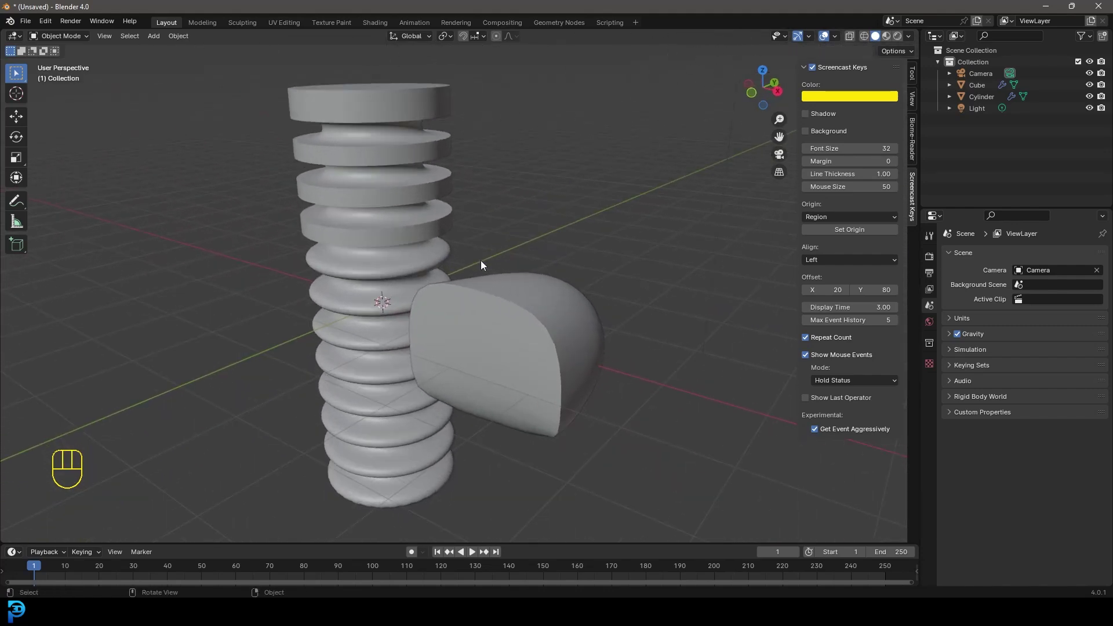
pyautogui.click(491, 323)
pyautogui.scroll(-3, 448, 256)
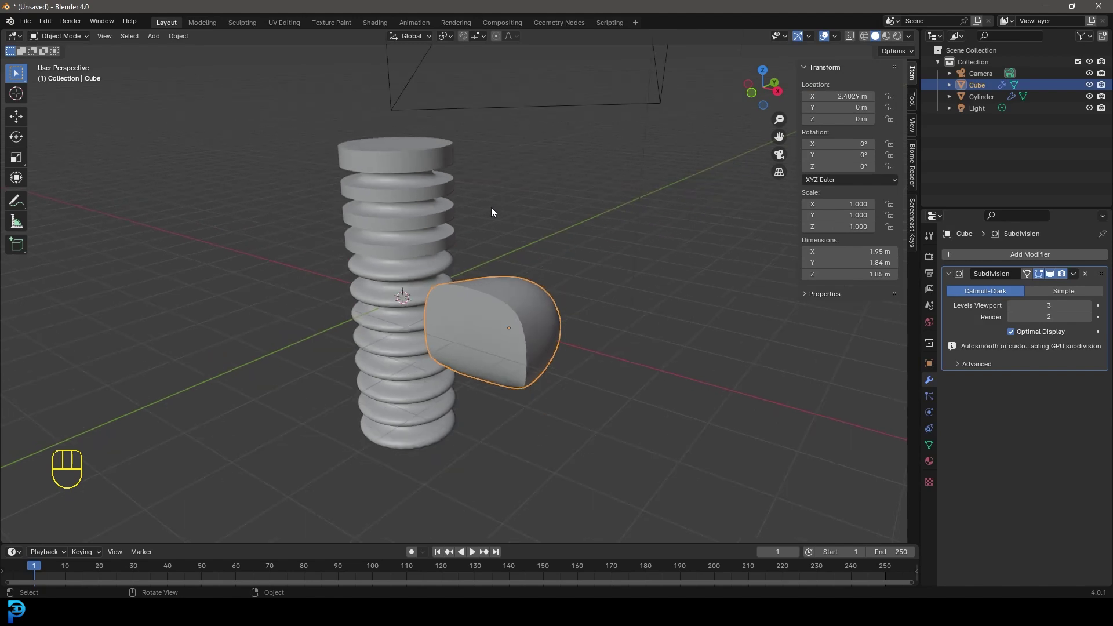
pyautogui.press('Tab')
pyautogui.scroll(3, 533, 302)
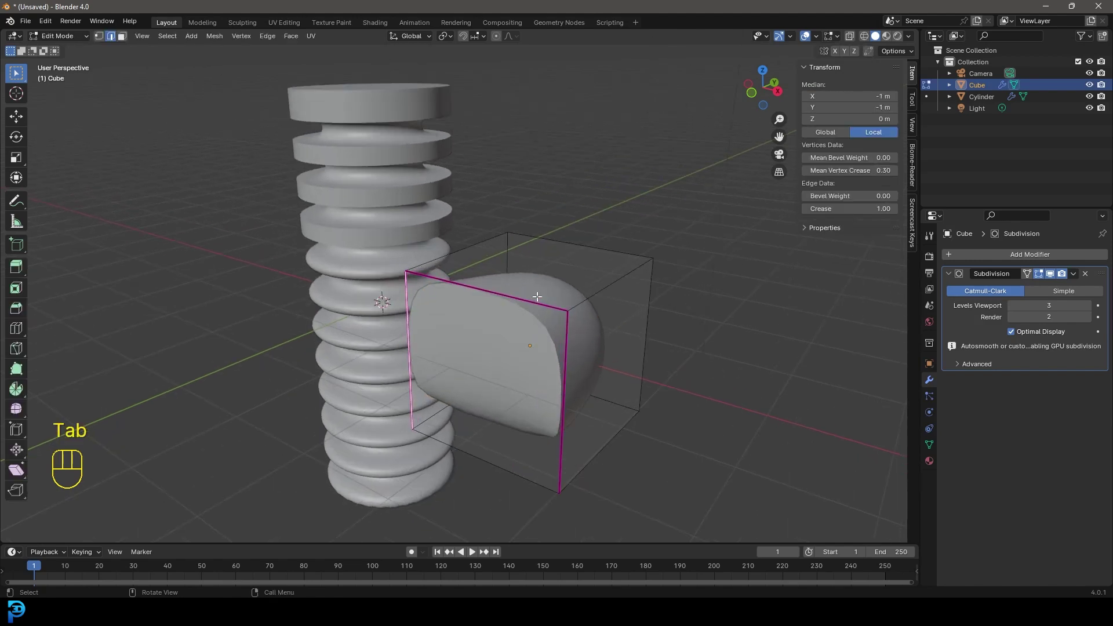
pyautogui.click(533, 303)
pyautogui.moveTo(533, 302); pyautogui.dragTo(530, 298, button='middle')
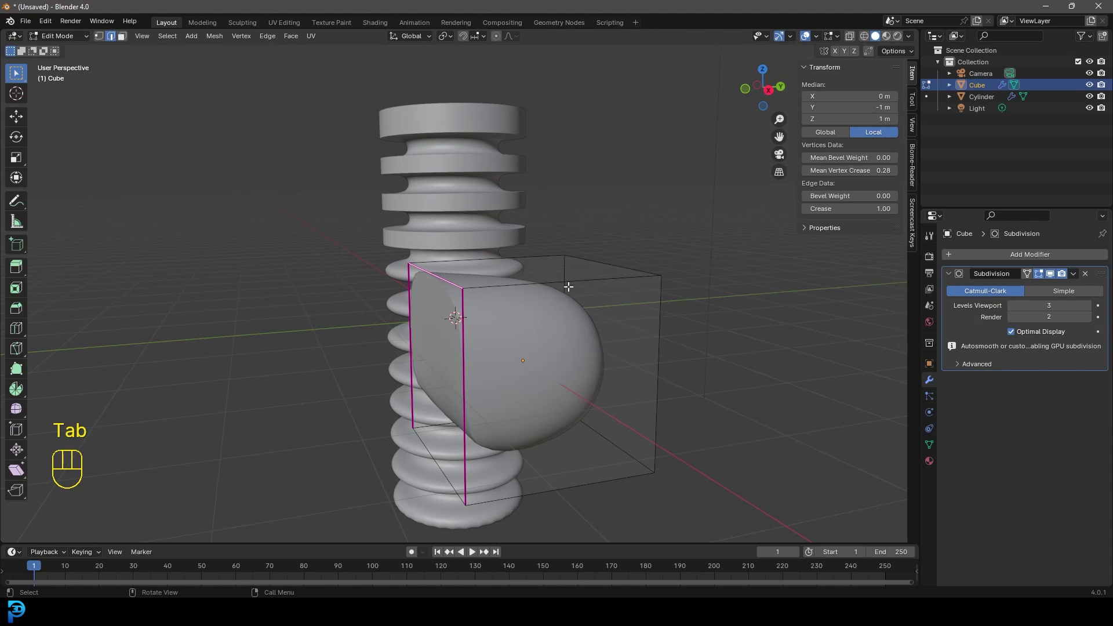
pyautogui.scroll(1, 423, 260)
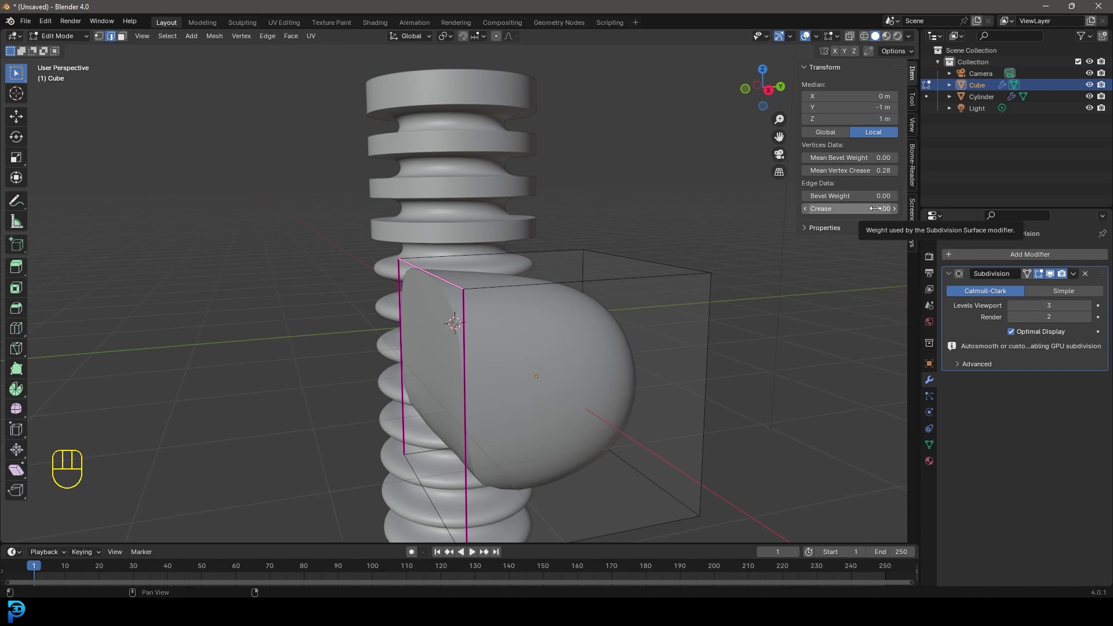
pyautogui.moveTo(835, 171); pyautogui.dragTo(422, 203)
pyautogui.moveTo(422, 203); pyautogui.dragTo(322, 111, button='middle')
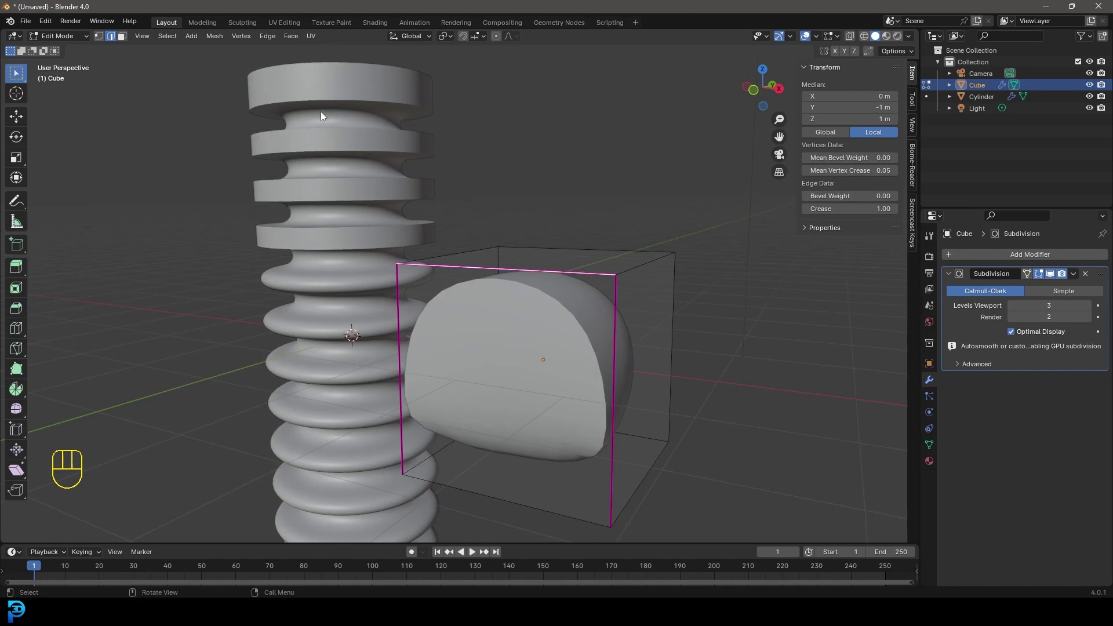
pyautogui.click(337, 222)
pyautogui.press('Tab')
# Step: Select the ribbed cylinder and orbit to view it from another angle
pyautogui.click(346, 197)
pyautogui.scroll(-3, 344, 191)
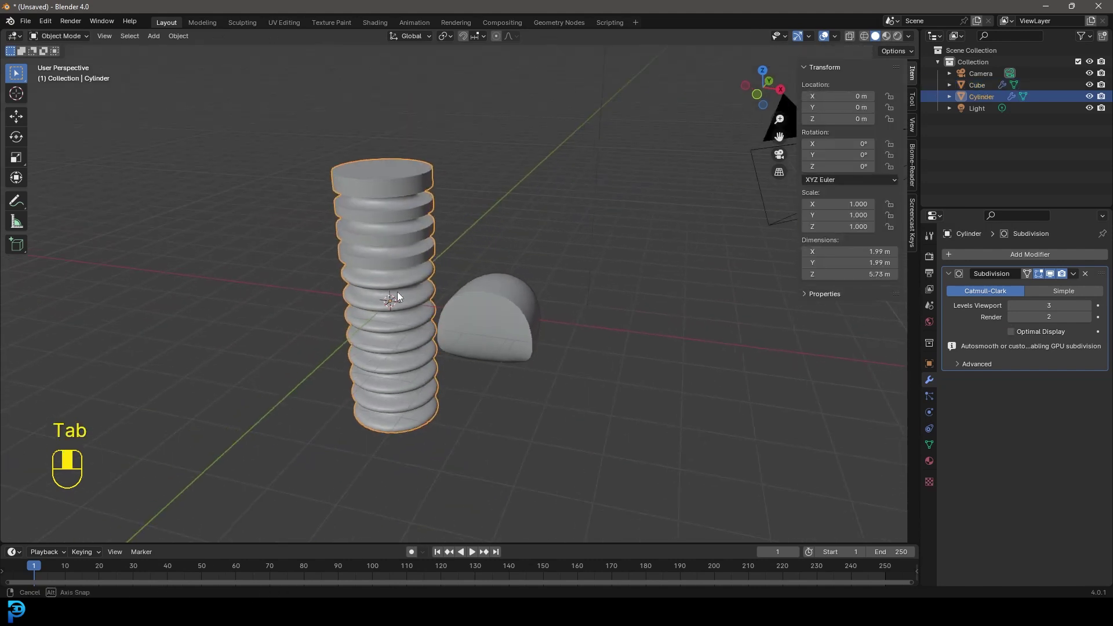
pyautogui.keyDown('shift'); pyautogui.moveTo(398, 292); pyautogui.dragTo(478, 225, button='middle'); pyautogui.keyUp('shift')
pyautogui.scroll(5, 478, 225)
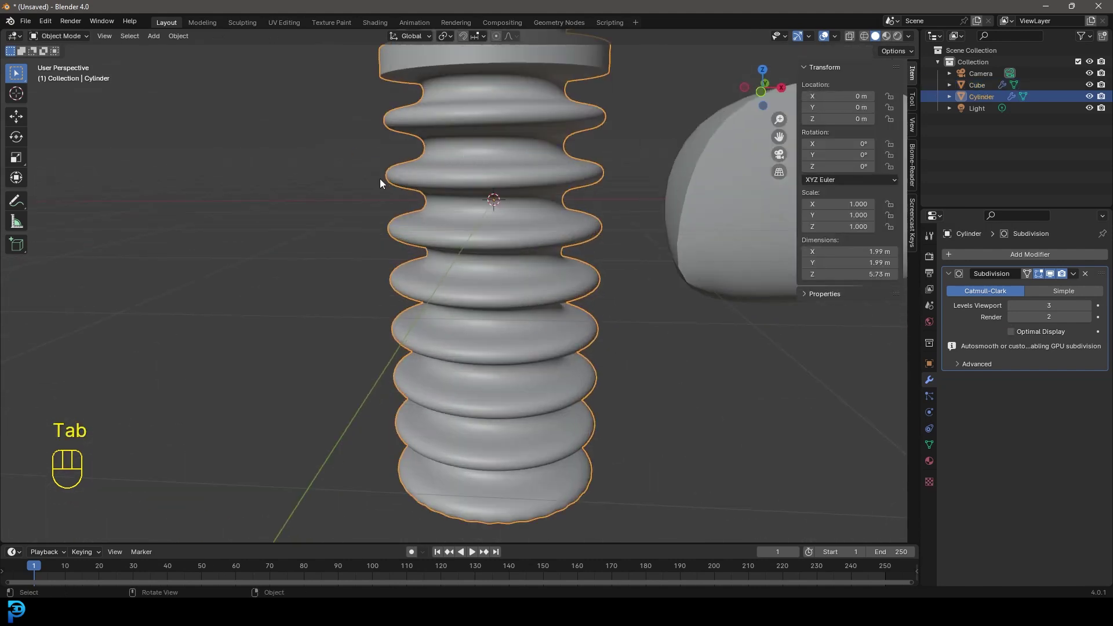
pyautogui.moveTo(485, 169); pyautogui.dragTo(416, 358, button='middle')
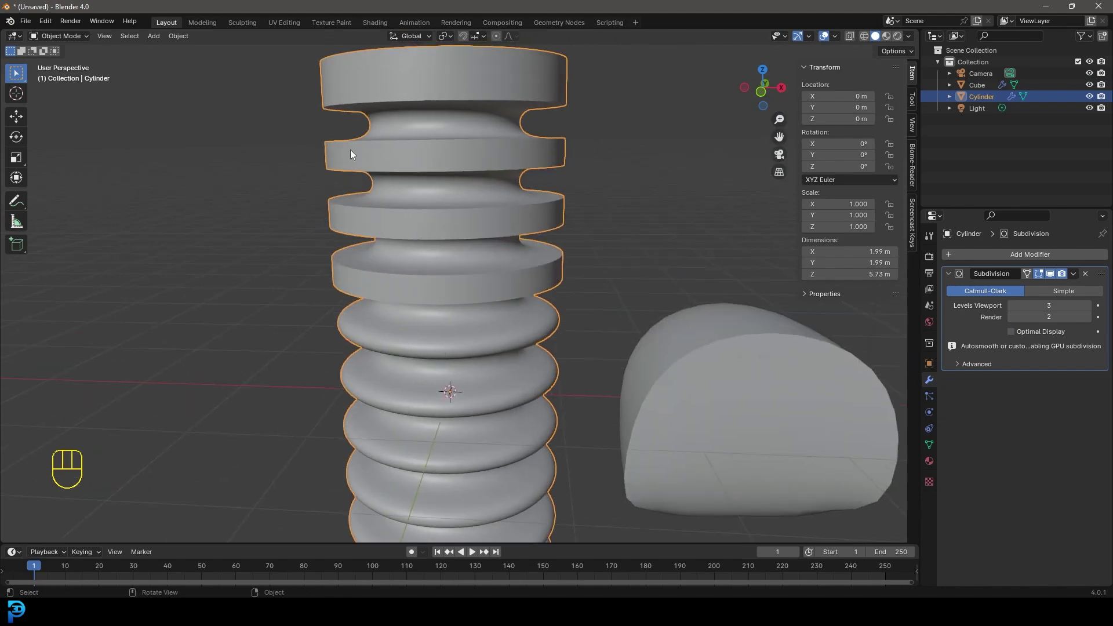
pyautogui.scroll(-5, 437, 339)
pyautogui.scroll(3, 460, 295)
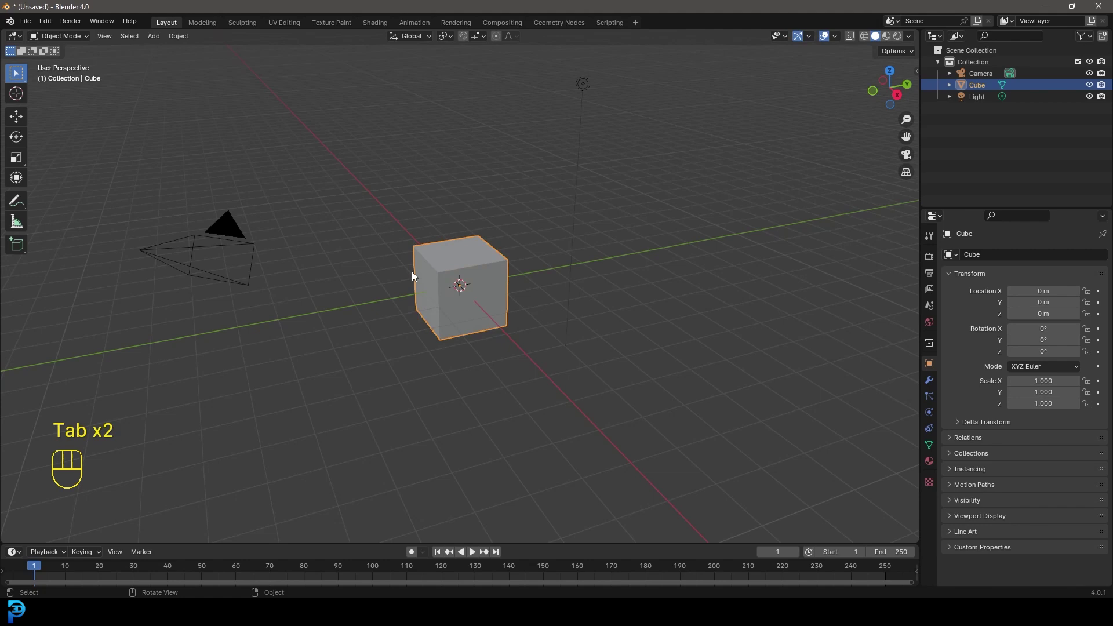
# Step: Delete the cube and add a new cylinder mesh
pyautogui.scroll(-3, 493, 326)
pyautogui.scroll(2, 453, 286)
pyautogui.press('Delete')
pyautogui.moveTo(446, 260); pyautogui.dragTo(469, 249, button='middle')
pyautogui.hotkey('shift', 'a')
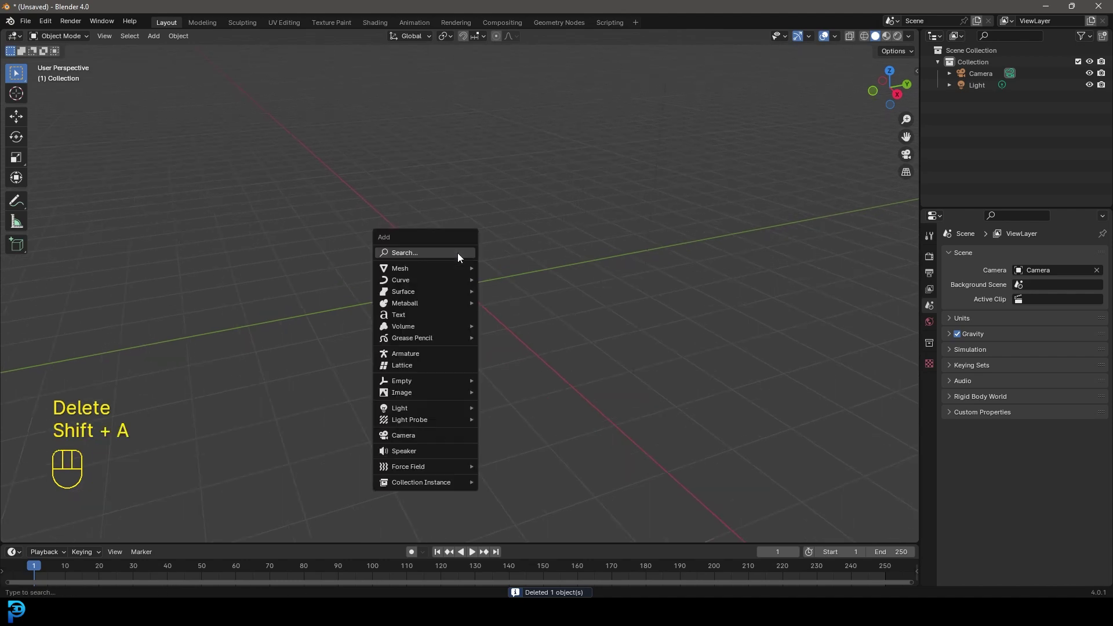
pyautogui.moveTo(447, 268)
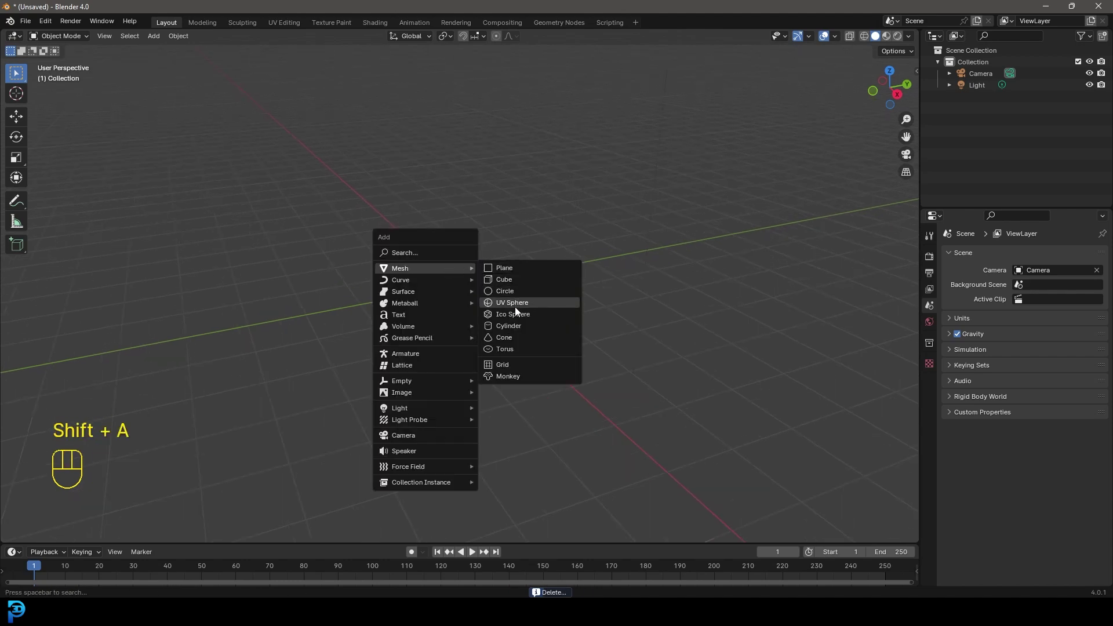
pyautogui.click(522, 325)
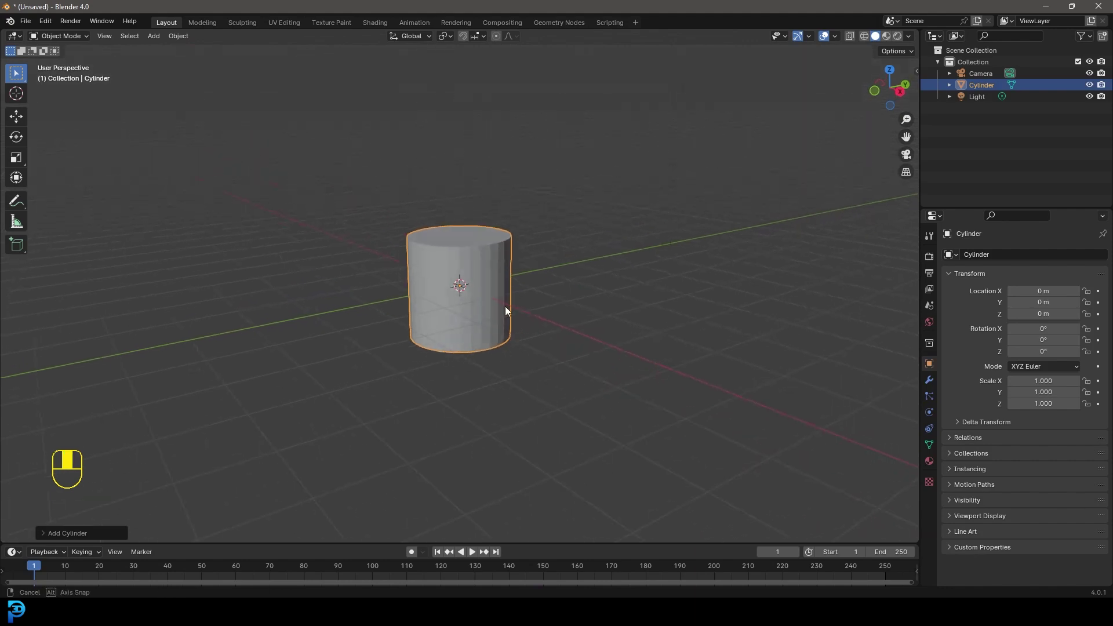
# Step: Stretch the cylinder taller along the Z axis in Edit Mode
pyautogui.press('Tab')
pyautogui.moveTo(506, 307); pyautogui.dragTo(463, 246, button='middle')
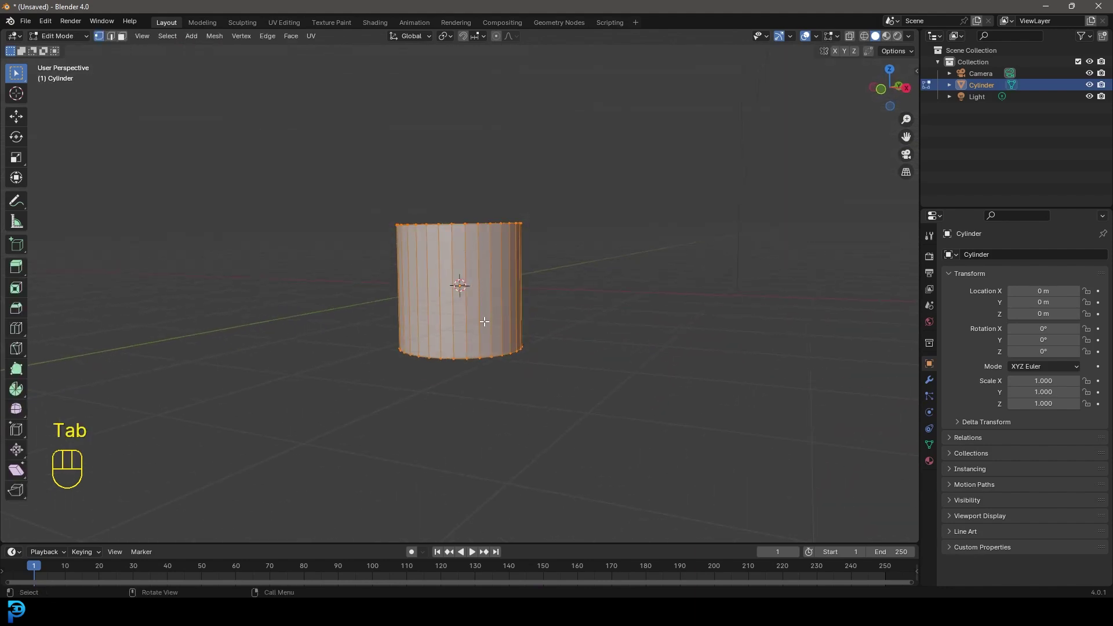
pyautogui.press('s')
pyautogui.press('z')
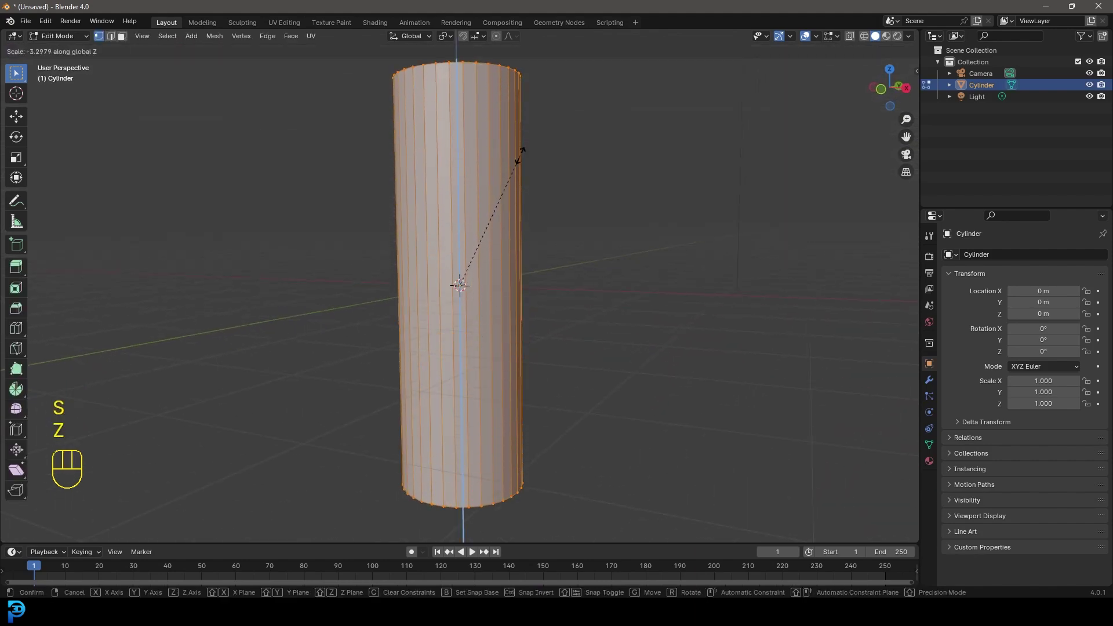
pyautogui.click(519, 170)
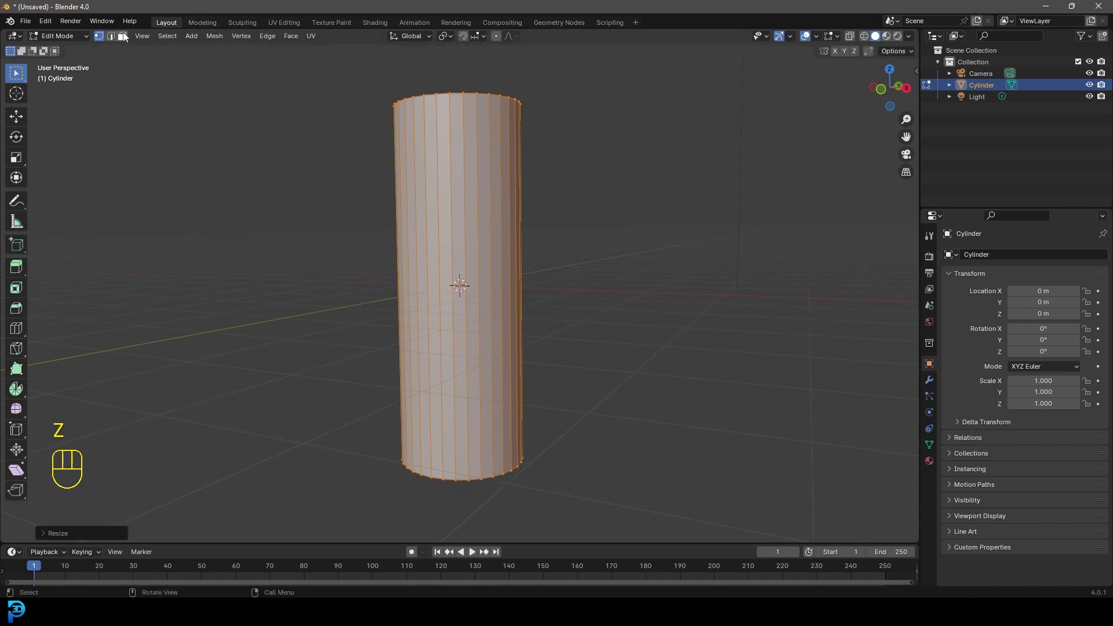
# Step: Add 11 horizontal edge loops and bevel them into bands
pyautogui.hotkey('alt', 'a')
pyautogui.scroll(2, 479, 235)
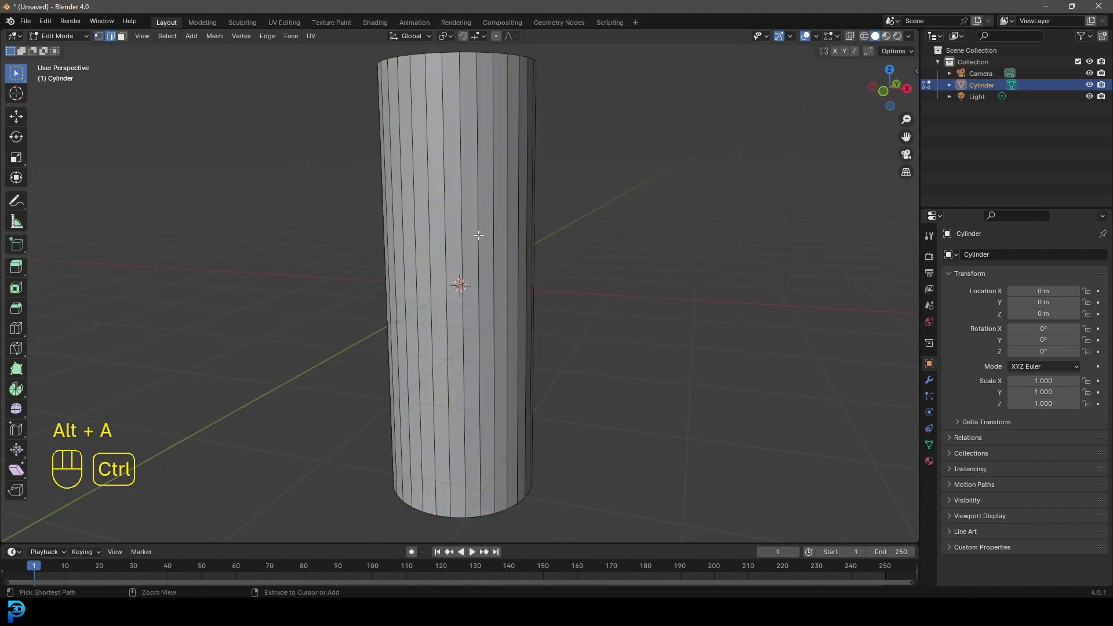
pyautogui.hotkey('ctrl', 'r')
pyautogui.scroll(10, 479, 235)
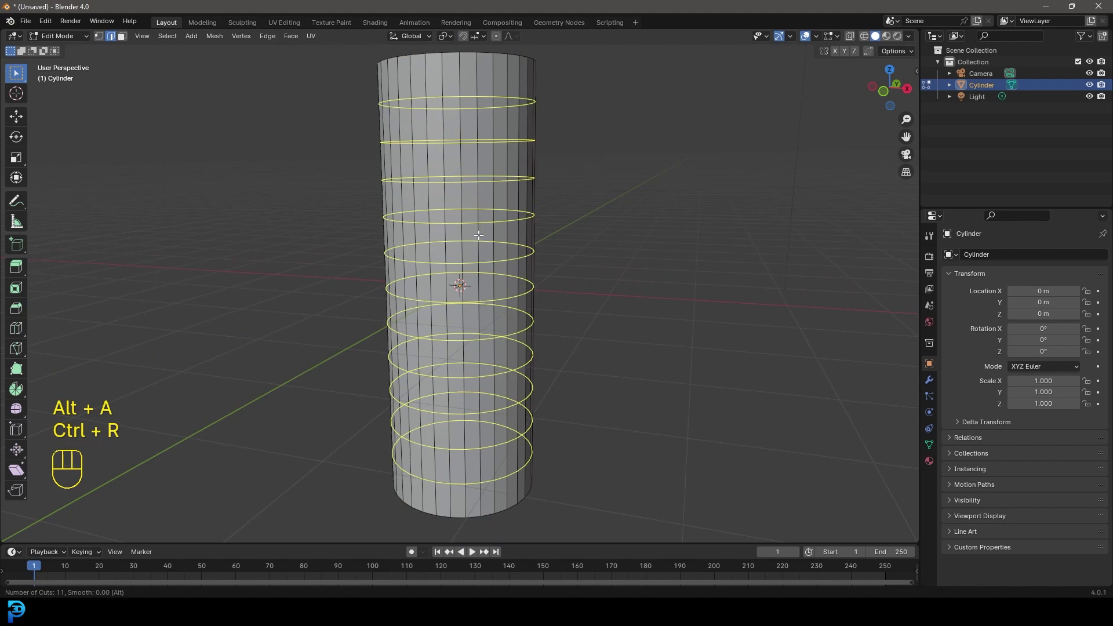
pyautogui.click(479, 235)
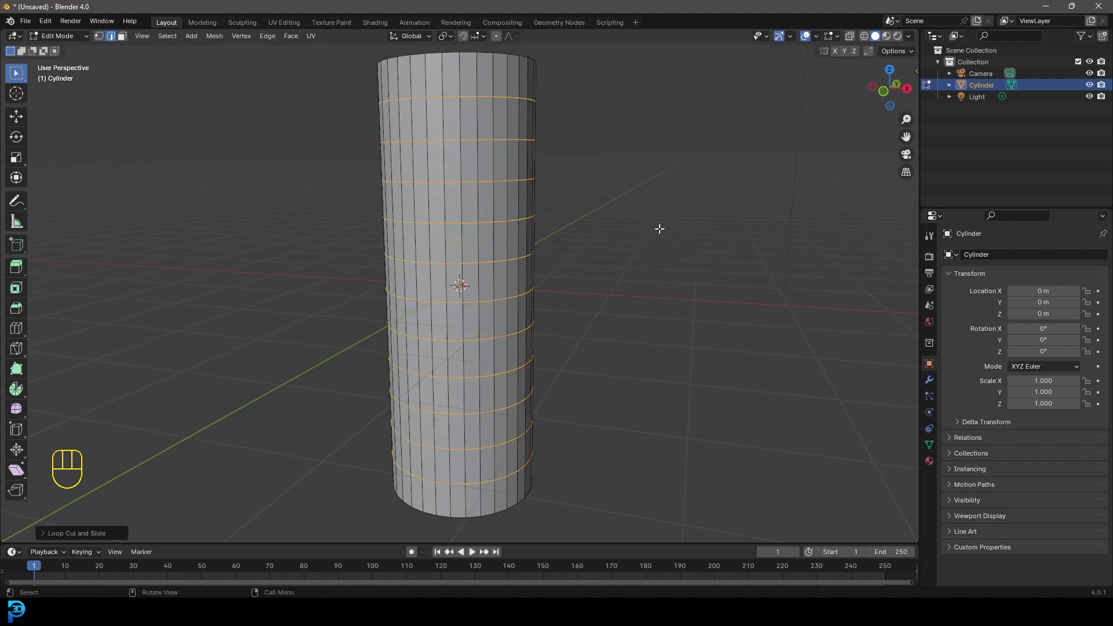
pyautogui.hotkey('ctrl', 'b')
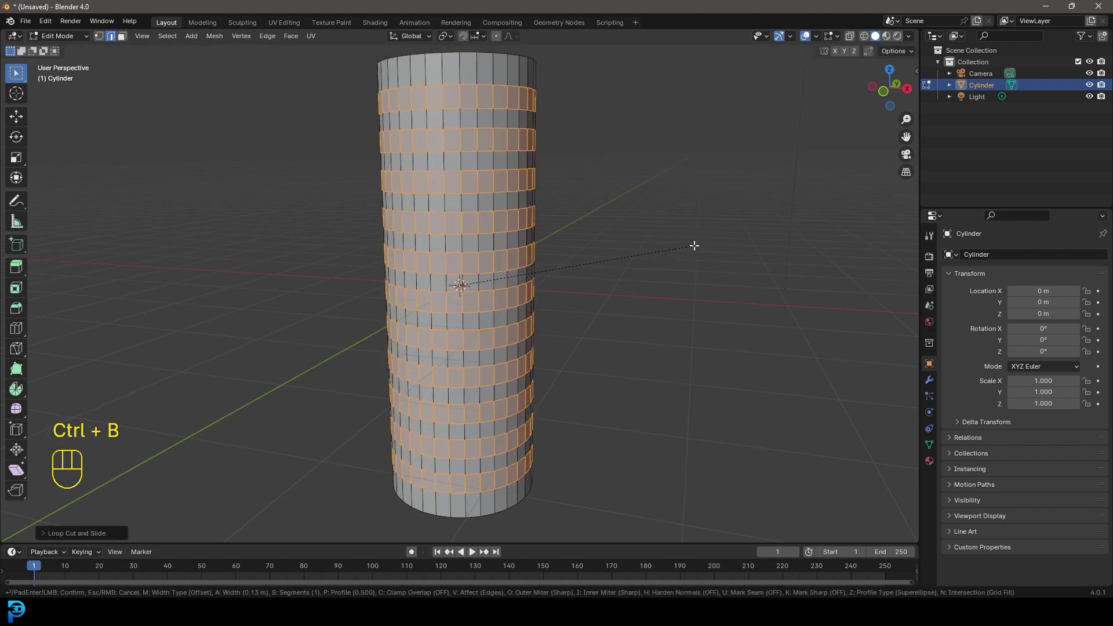
pyautogui.click(695, 246)
pyautogui.moveTo(695, 245); pyautogui.dragTo(628, 305, button='middle')
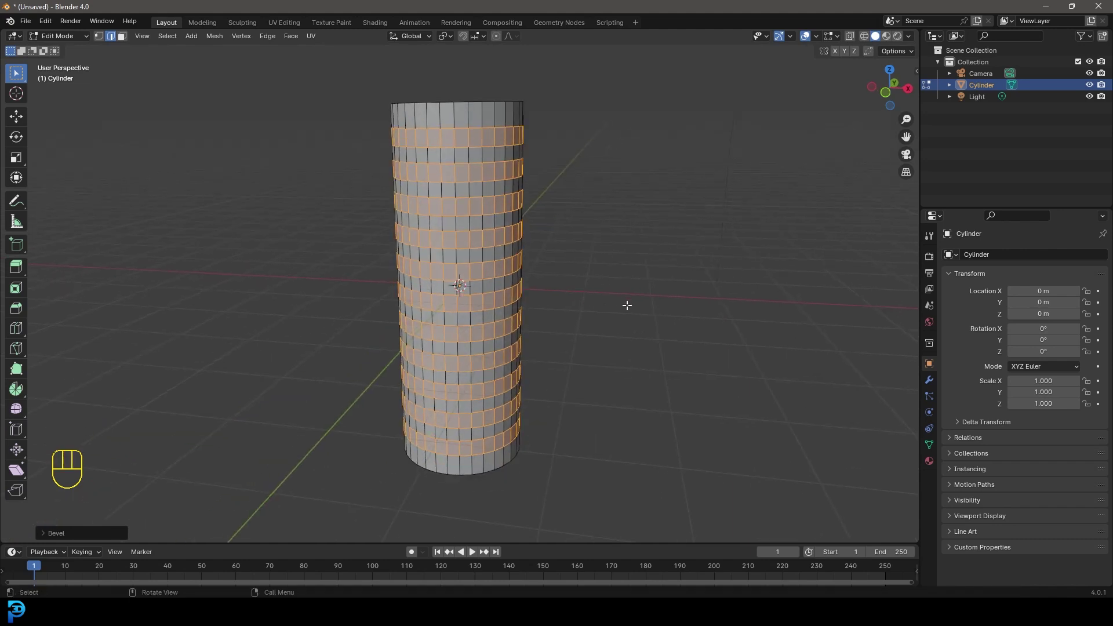
# Step: Extrude the bevelled bands in place and scale them inward horizontally to 0.9010
pyautogui.press('e')
pyautogui.rightClick(646, 294)
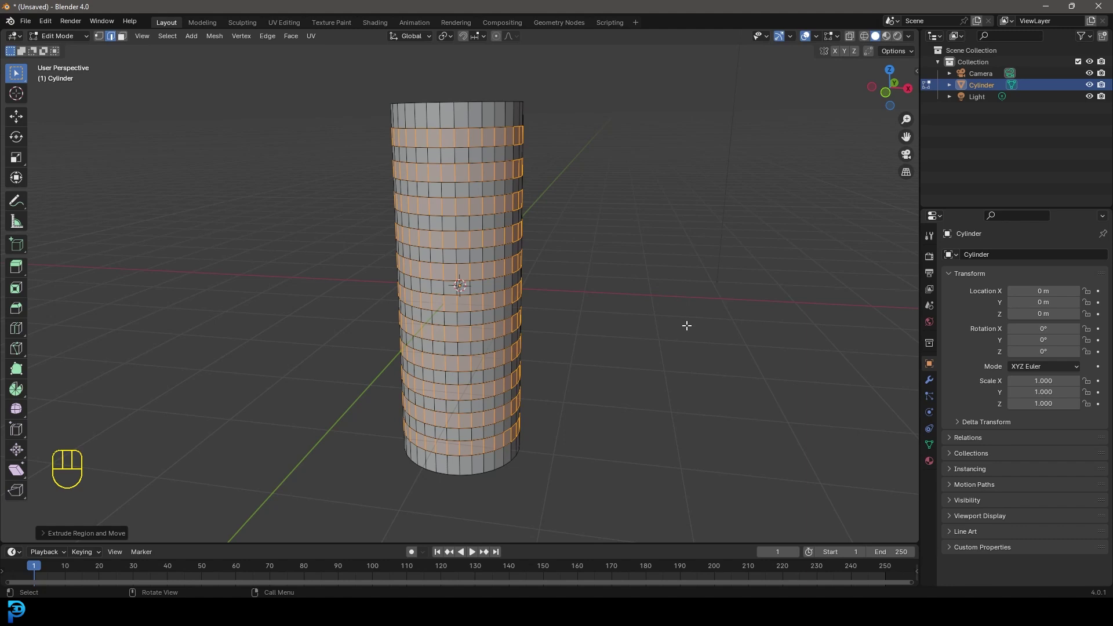
pyautogui.press('s')
pyautogui.hotkey('shift', 'z')
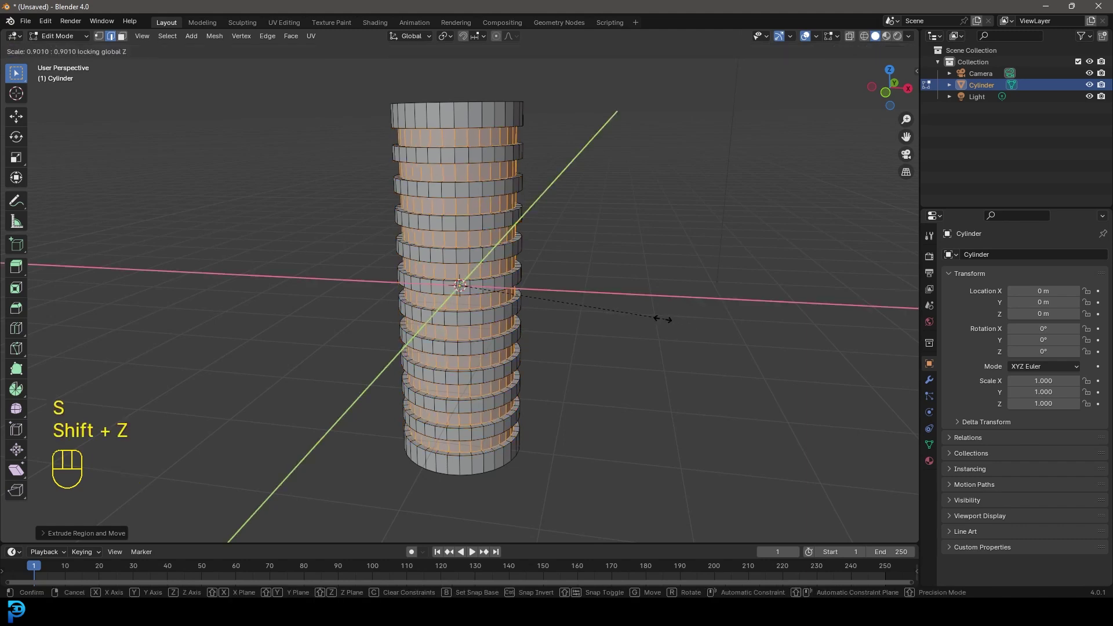
pyautogui.click(598, 311)
pyautogui.moveTo(597, 308); pyautogui.dragTo(596, 251, button='middle')
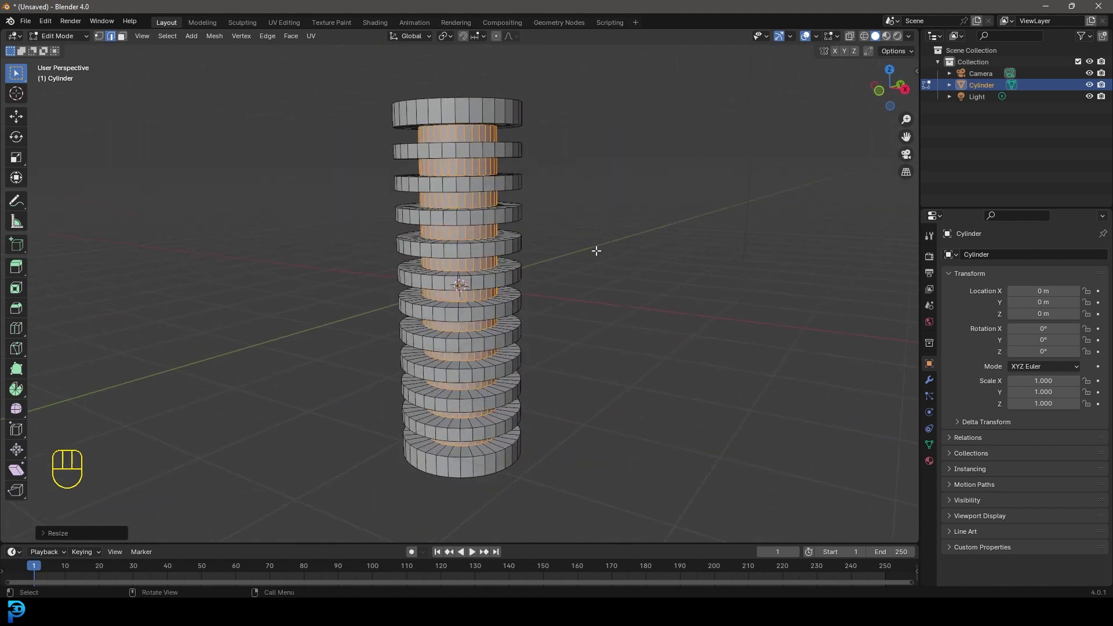
# Step: Add a Subdivision Surface modifier to the cylinder via the 'sub' search
pyautogui.click(930, 378)
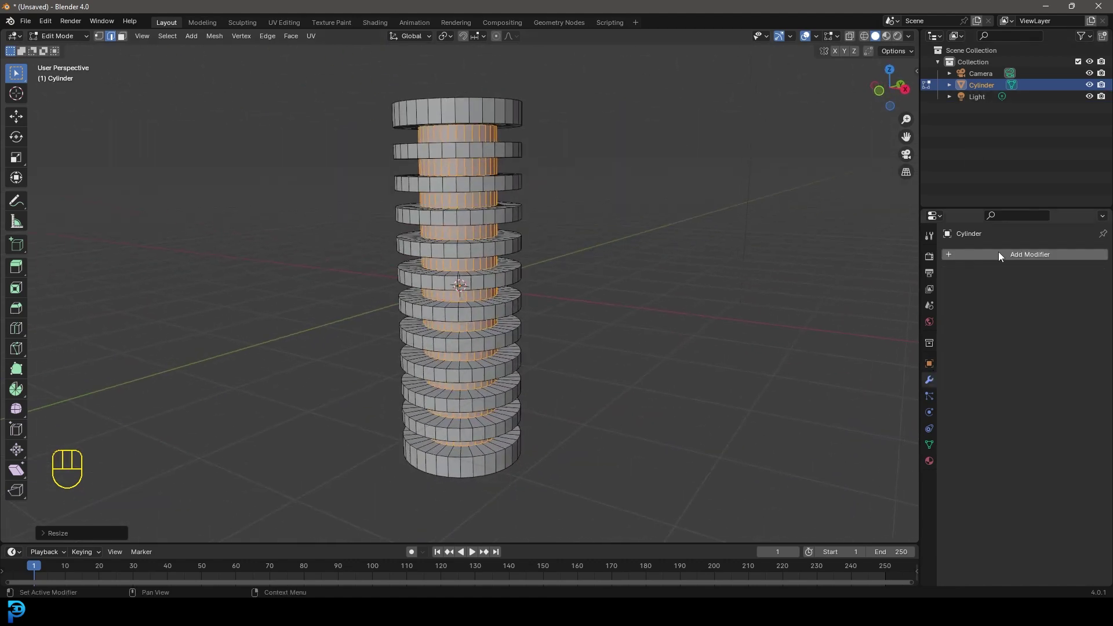
pyautogui.click(999, 253)
pyautogui.click(959, 250)
pyautogui.write('sub')
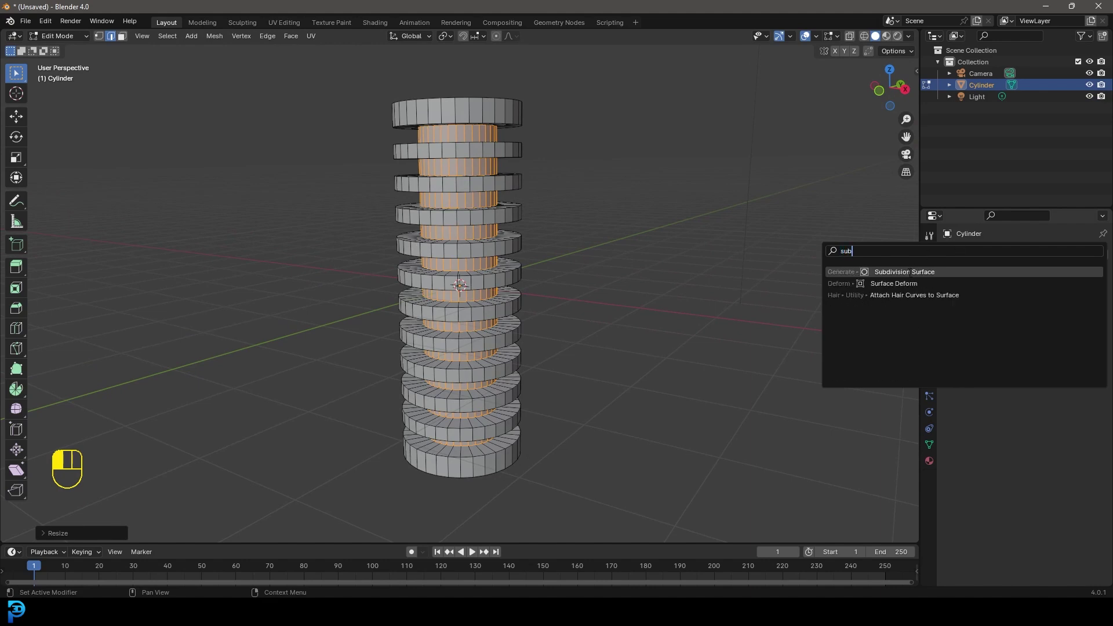
pyautogui.click(905, 272)
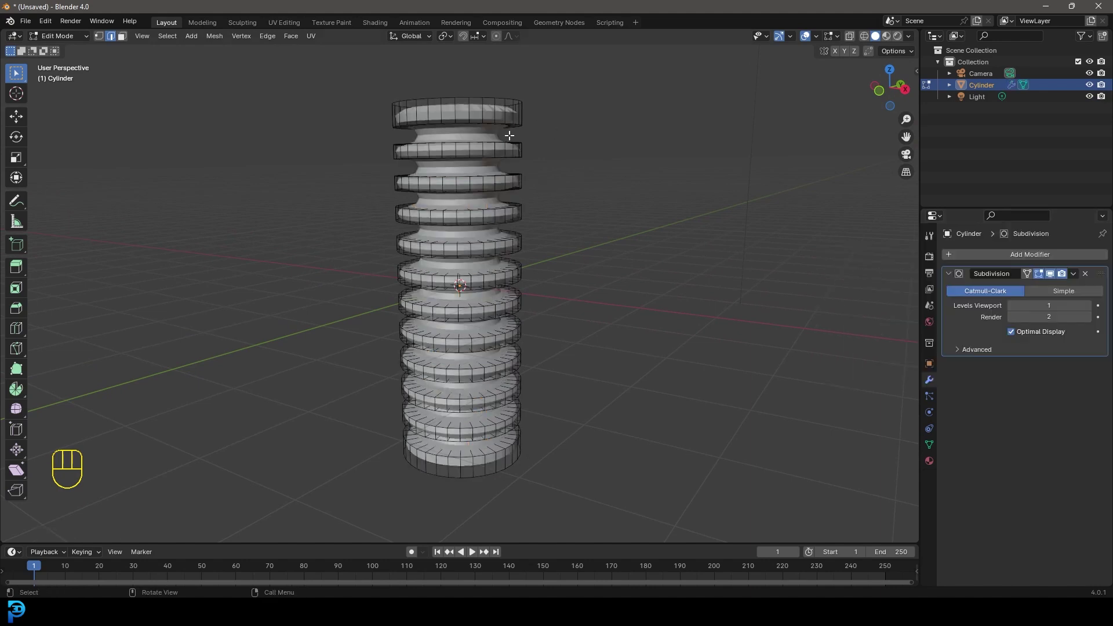
pyautogui.press('Tab')
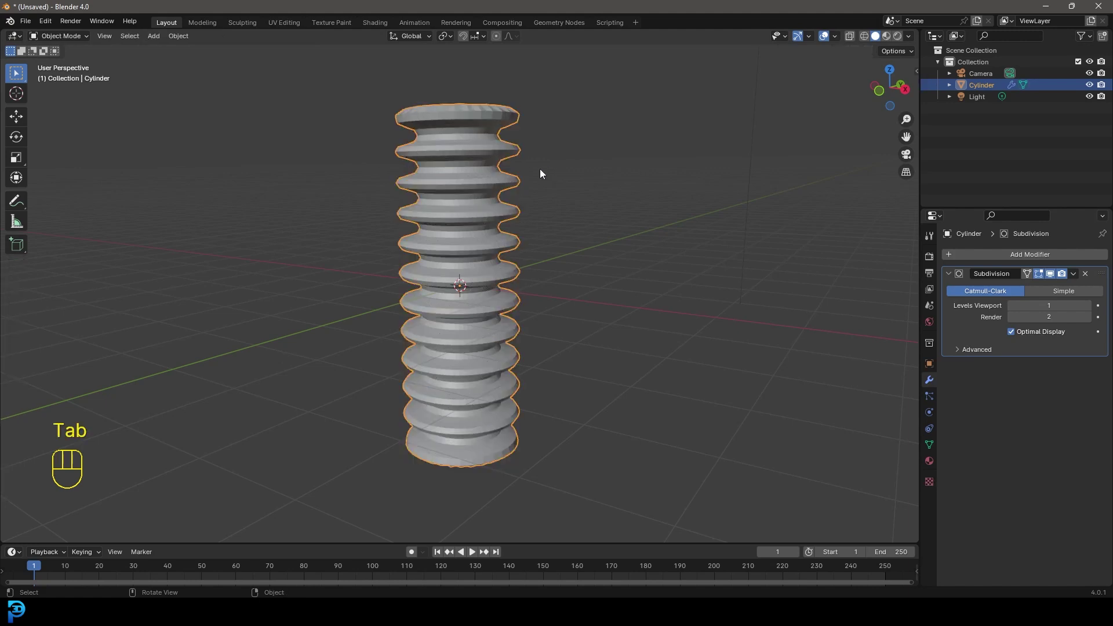
# Step: Switch the subdivision to Simple, turn off Optimal Display, show wireframe, and set viewport level 2
pyautogui.click(1051, 291)
pyautogui.moveTo(403, 195); pyautogui.dragTo(450, 189, button='middle')
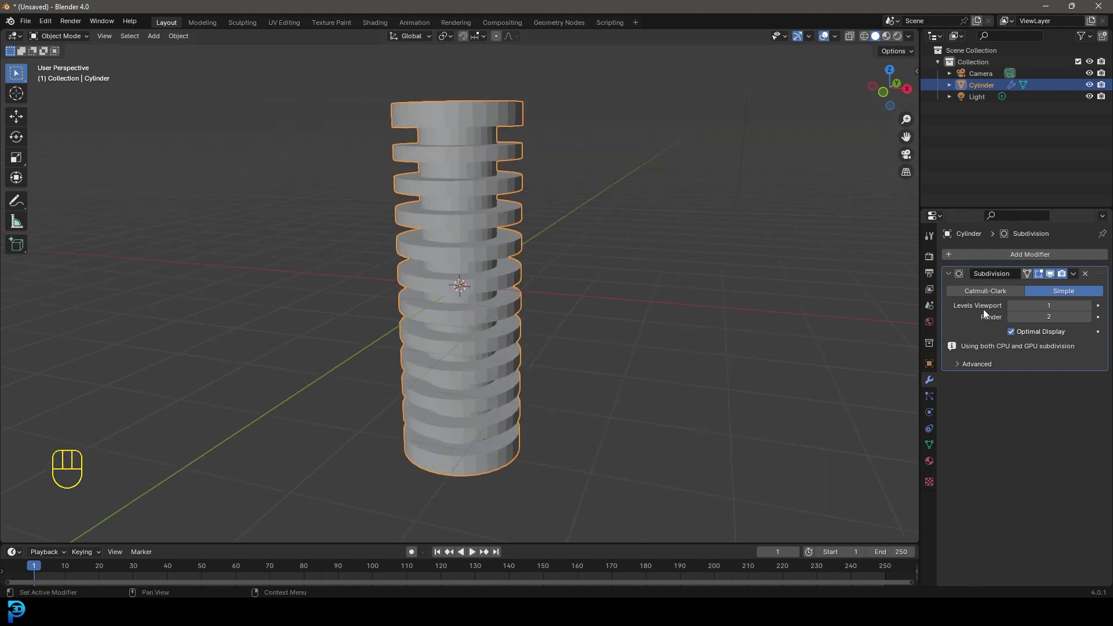
pyautogui.click(1012, 332)
pyautogui.press('z')
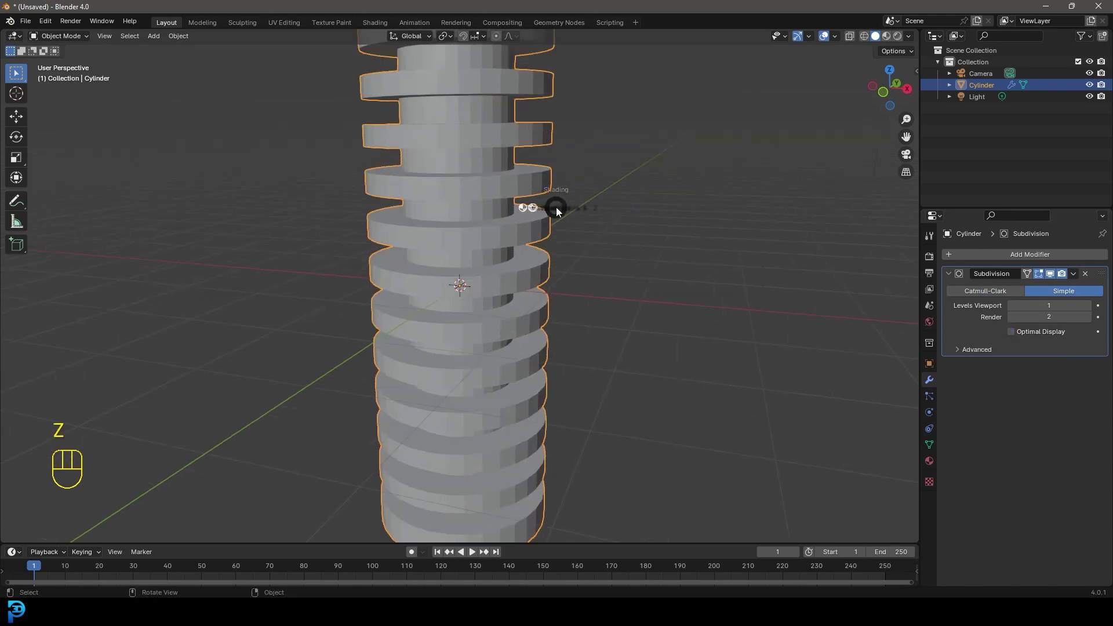
pyautogui.click(462, 208)
pyautogui.click(1087, 305)
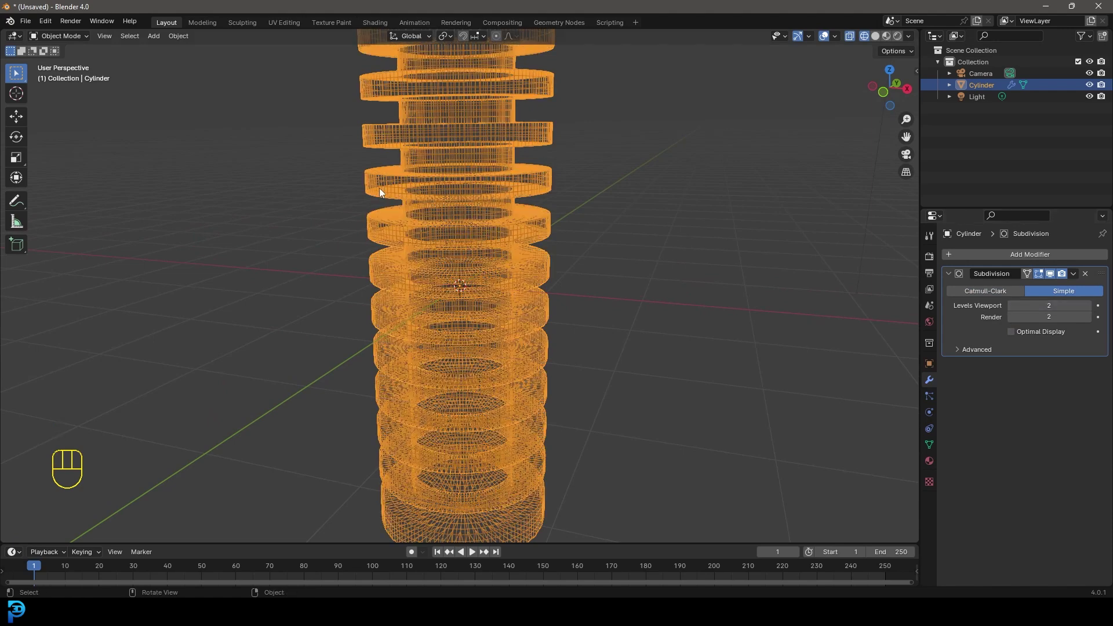
pyautogui.moveTo(359, 167); pyautogui.dragTo(316, 217, button='middle')
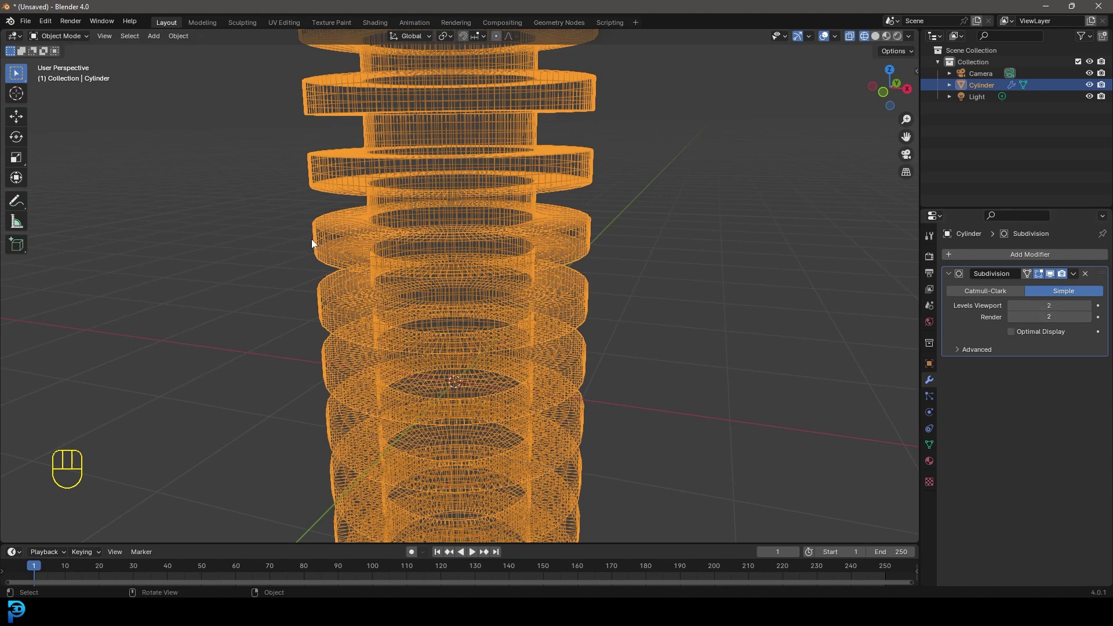
# Step: Switch the subdivision back to Catmull-Clark and return the viewport to solid shading
pyautogui.click(1004, 293)
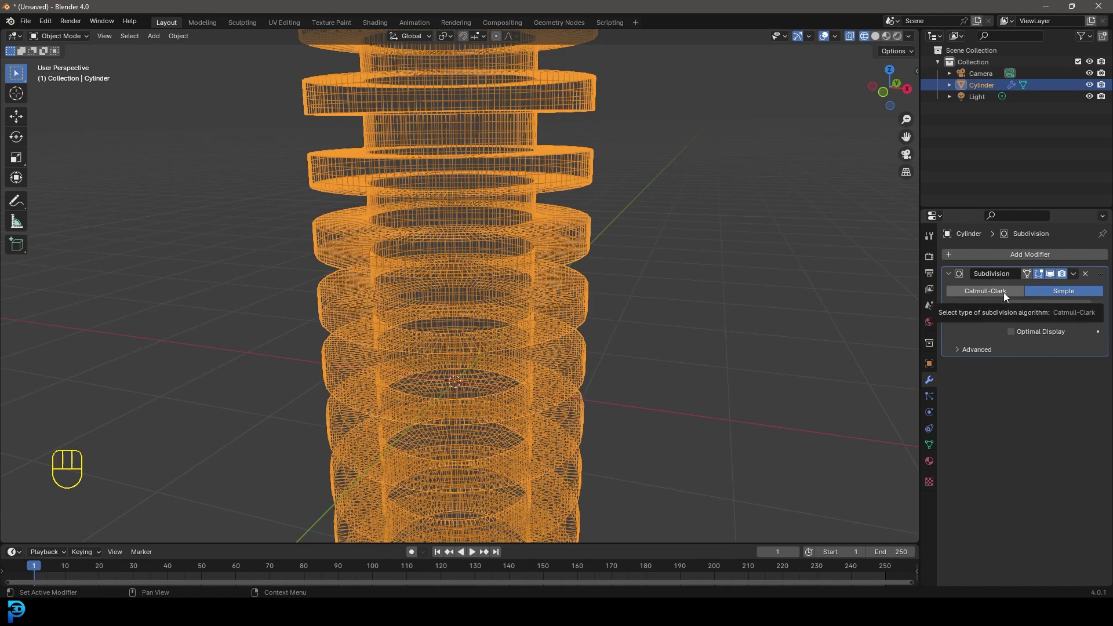
pyautogui.scroll(-3, 464, 247)
pyautogui.press('z')
pyautogui.click(442, 242)
pyautogui.scroll(3, 406, 238)
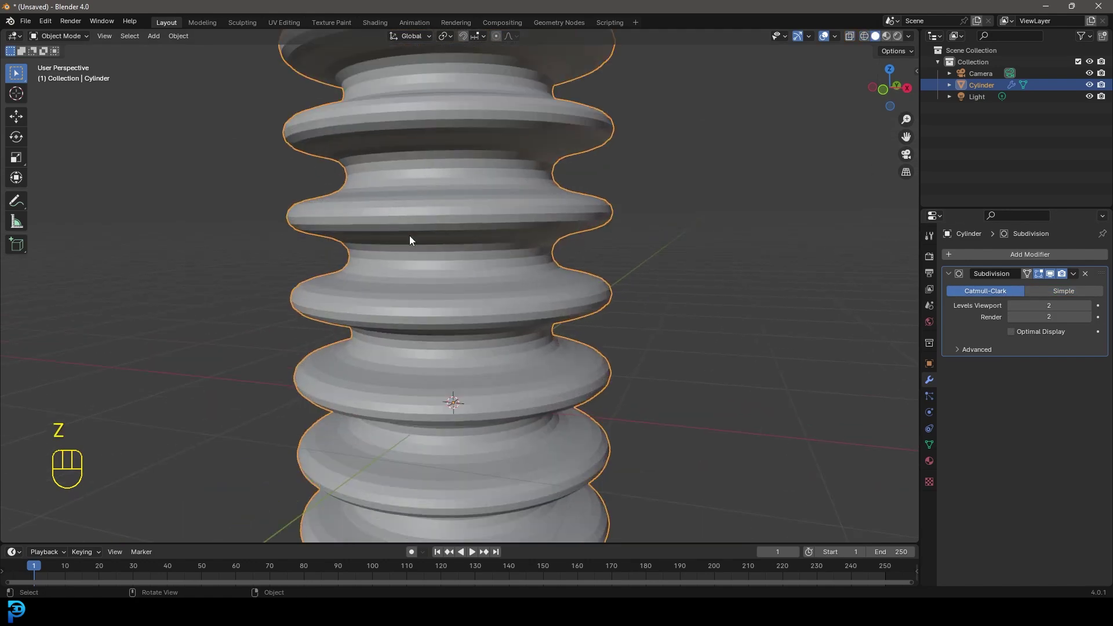
pyautogui.keyDown('shift'); pyautogui.moveTo(357, 181); pyautogui.dragTo(368, 231, button='middle'); pyautogui.keyUp('shift')
pyautogui.scroll(2, 414, 184)
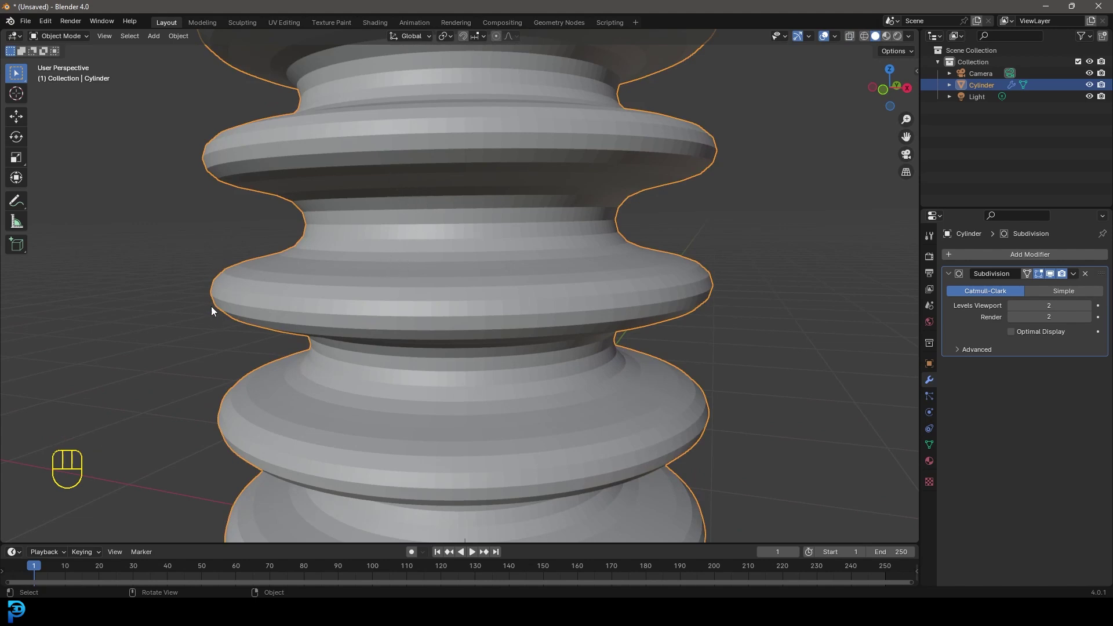
pyautogui.scroll(-4, 232, 280)
pyautogui.press('Tab')
pyautogui.keyDown('shift'); pyautogui.moveTo(339, 224); pyautogui.dragTo(374, 267, button='middle'); pyautogui.keyUp('shift')
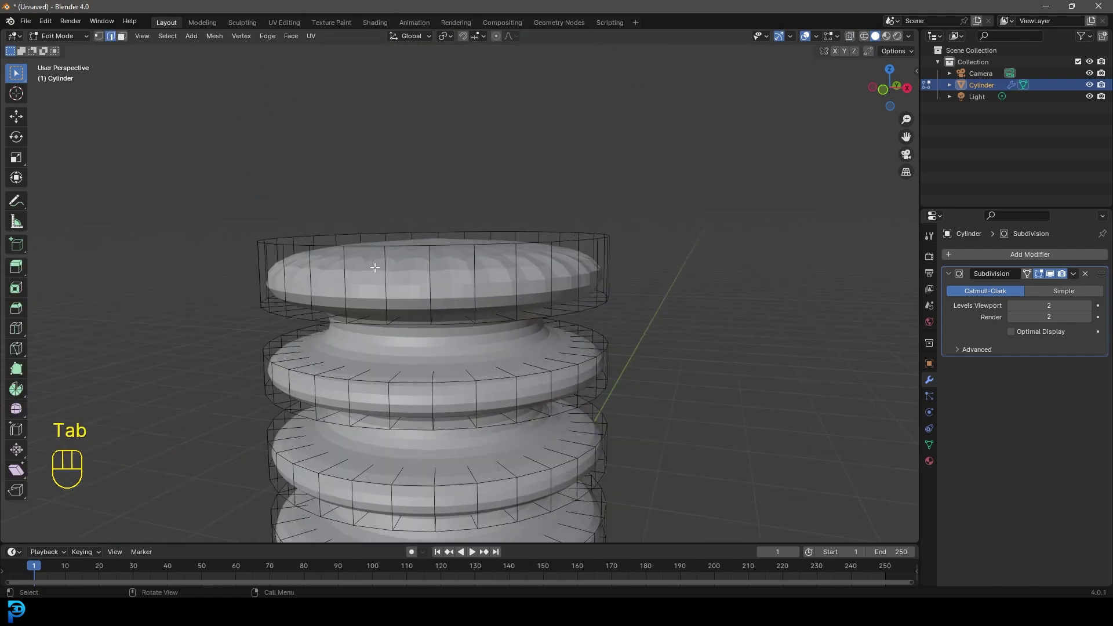
# Step: Deselect all and select the first four rim edge loops of the top discs
pyautogui.hotkey('alt', 'a')
pyautogui.scroll(3, 375, 273)
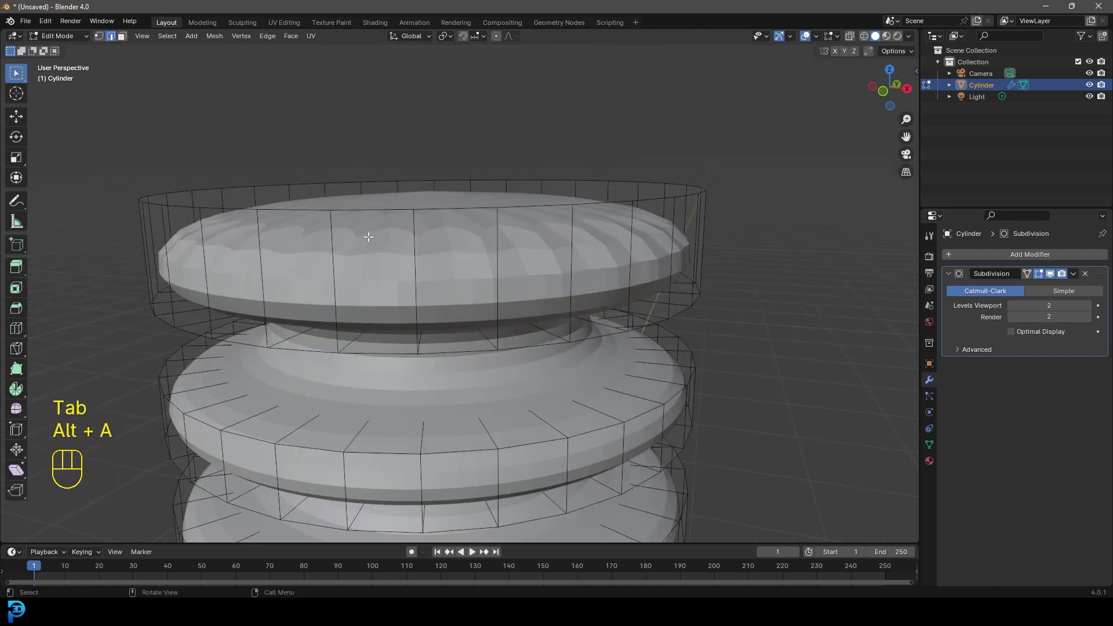
pyautogui.keyDown('alt'); pyautogui.keyDown('shift'); pyautogui.click(360, 210); pyautogui.keyUp('shift'); pyautogui.keyUp('alt')
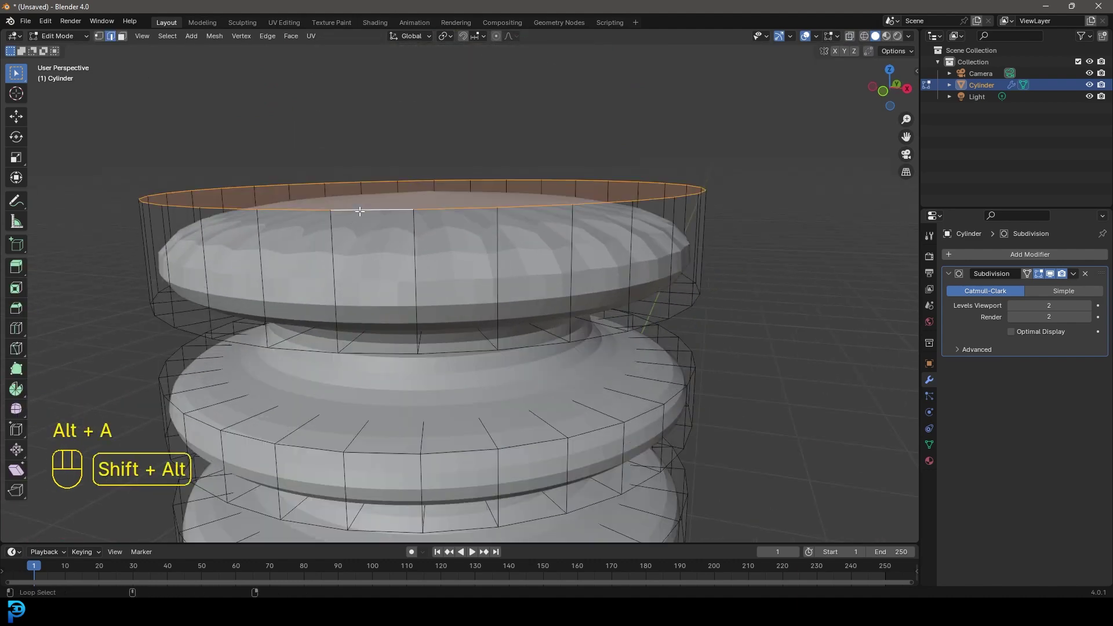
pyautogui.keyDown('alt'); pyautogui.keyDown('shift'); pyautogui.click(364, 354); pyautogui.keyUp('shift'); pyautogui.keyUp('alt')
pyautogui.moveTo(364, 354); pyautogui.dragTo(363, 322, button='middle')
pyautogui.keyDown('alt'); pyautogui.keyDown('shift'); pyautogui.click(364, 321); pyautogui.keyUp('shift'); pyautogui.keyUp('alt')
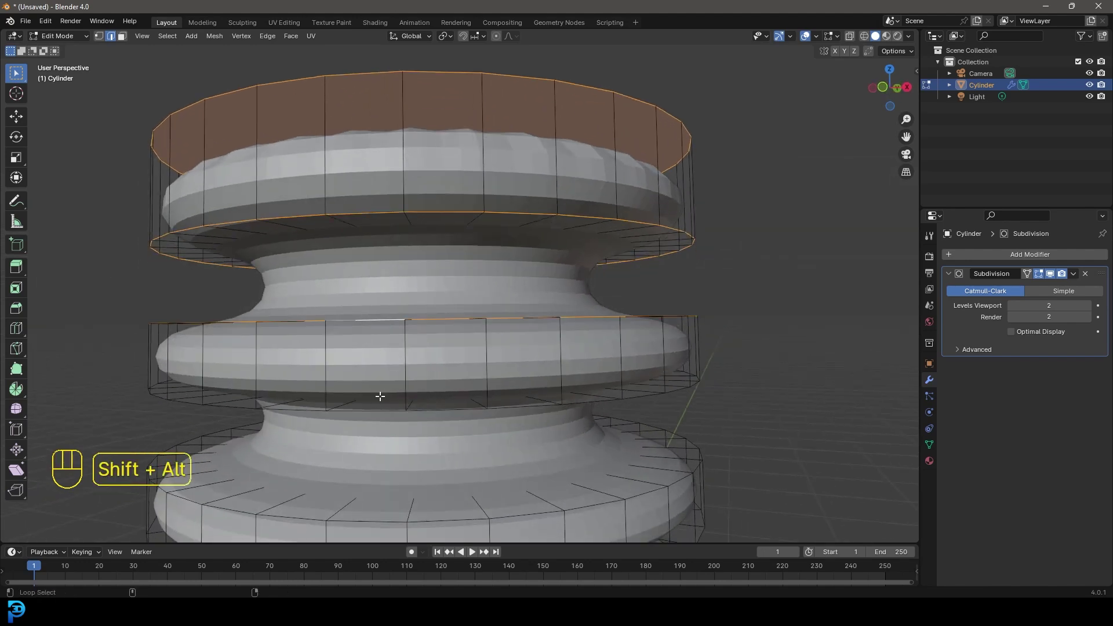
pyautogui.keyDown('alt'); pyautogui.keyDown('shift'); pyautogui.click(374, 409); pyautogui.keyUp('shift'); pyautogui.keyUp('alt')
# Step: Add four more upper disc rim loops to the selection and start an edge crease
pyautogui.keyDown('shift'); pyautogui.moveTo(374, 409); pyautogui.dragTo(356, 223, button='middle'); pyautogui.keyUp('shift')
pyautogui.keyDown('alt'); pyautogui.keyDown('shift'); pyautogui.click(354, 239); pyautogui.keyUp('shift'); pyautogui.keyUp('alt')
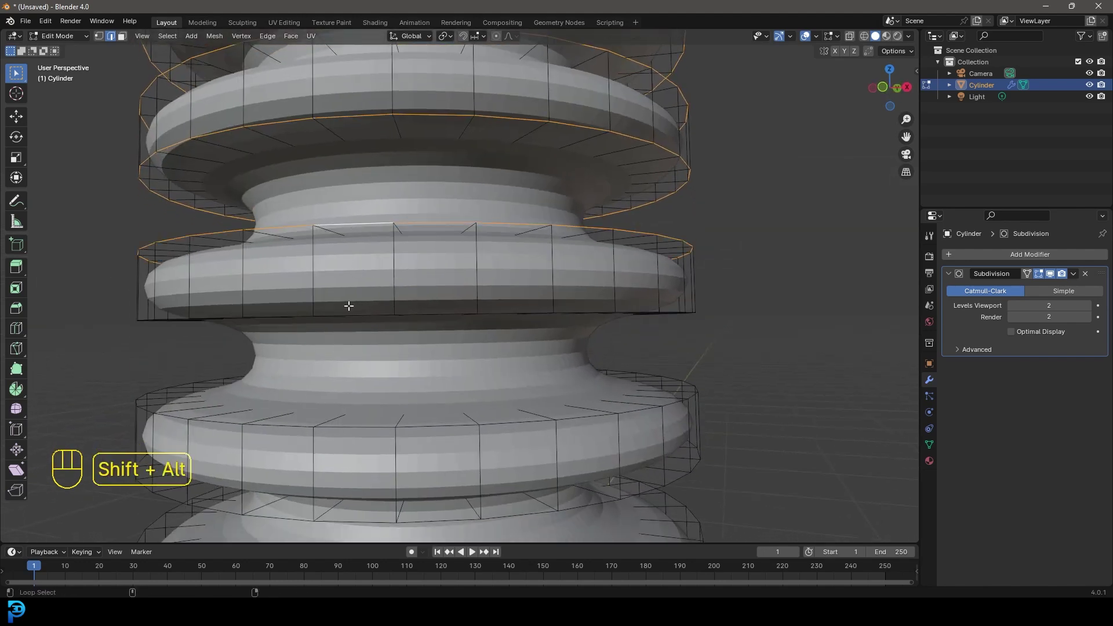
pyautogui.keyDown('alt'); pyautogui.keyDown('shift'); pyautogui.click(341, 314); pyautogui.keyUp('shift'); pyautogui.keyUp('alt')
pyautogui.keyDown('shift'); pyautogui.moveTo(342, 314); pyautogui.dragTo(377, 278, button='middle'); pyautogui.keyUp('shift')
pyautogui.scroll(-5, 377, 278)
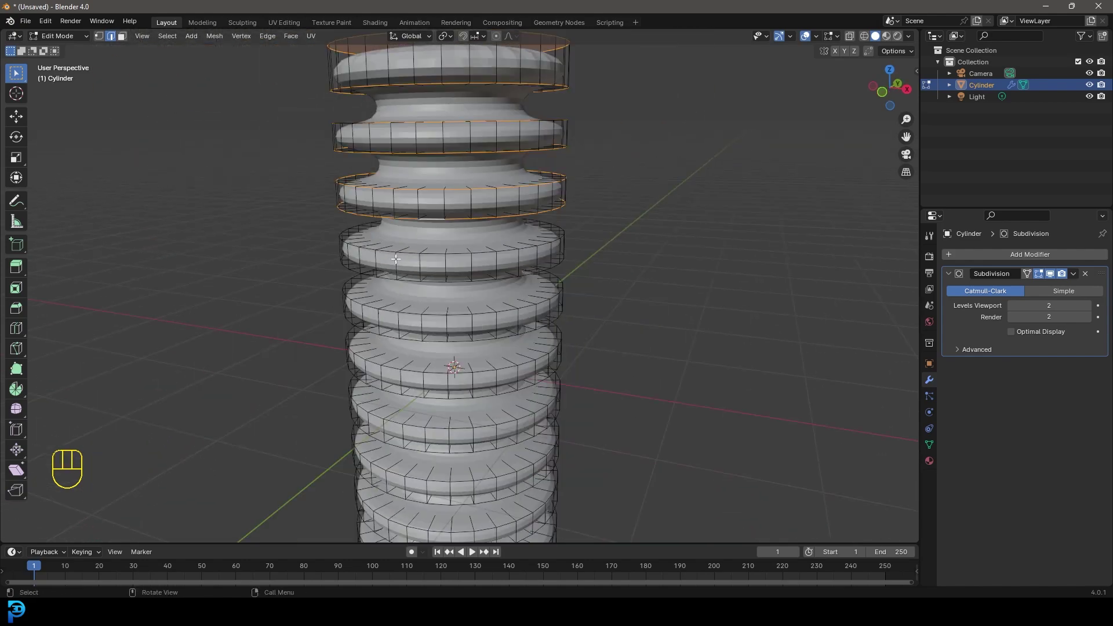
pyautogui.scroll(3, 410, 263)
pyautogui.scroll(2, 409, 263)
pyautogui.keyDown('alt'); pyautogui.keyDown('shift'); pyautogui.click(403, 217); pyautogui.keyUp('shift'); pyautogui.keyUp('alt')
pyautogui.keyDown('alt'); pyautogui.keyDown('shift'); pyautogui.click(400, 276); pyautogui.keyUp('shift'); pyautogui.keyUp('alt')
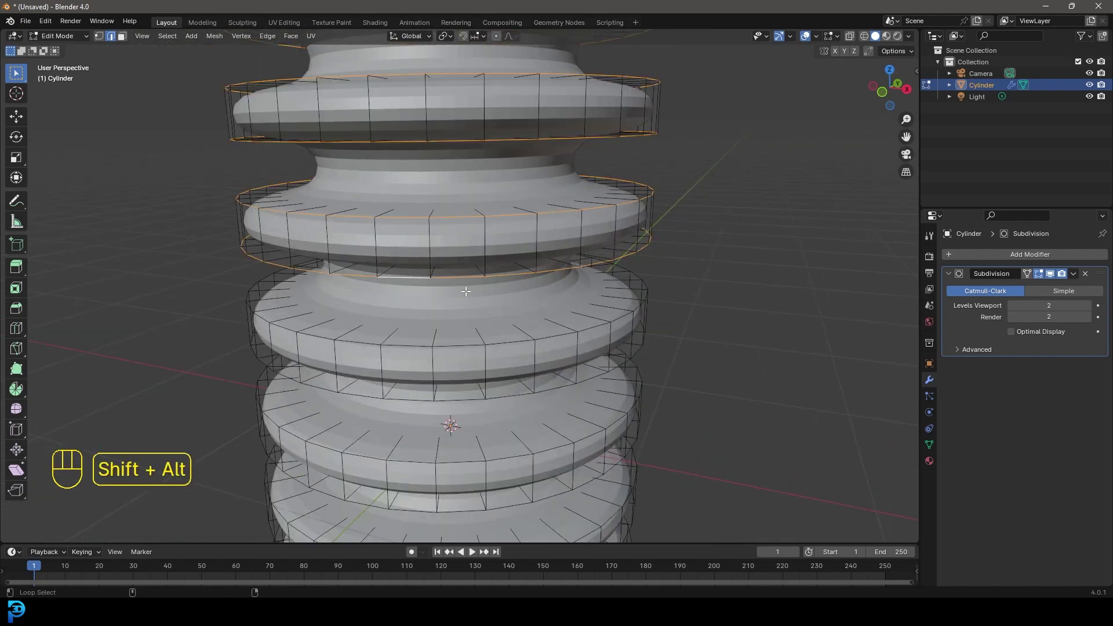
pyautogui.moveTo(400, 276); pyautogui.dragTo(456, 290, button='middle')
pyautogui.keyDown('shift'); pyautogui.moveTo(455, 290); pyautogui.dragTo(459, 291, button='middle'); pyautogui.keyUp('shift')
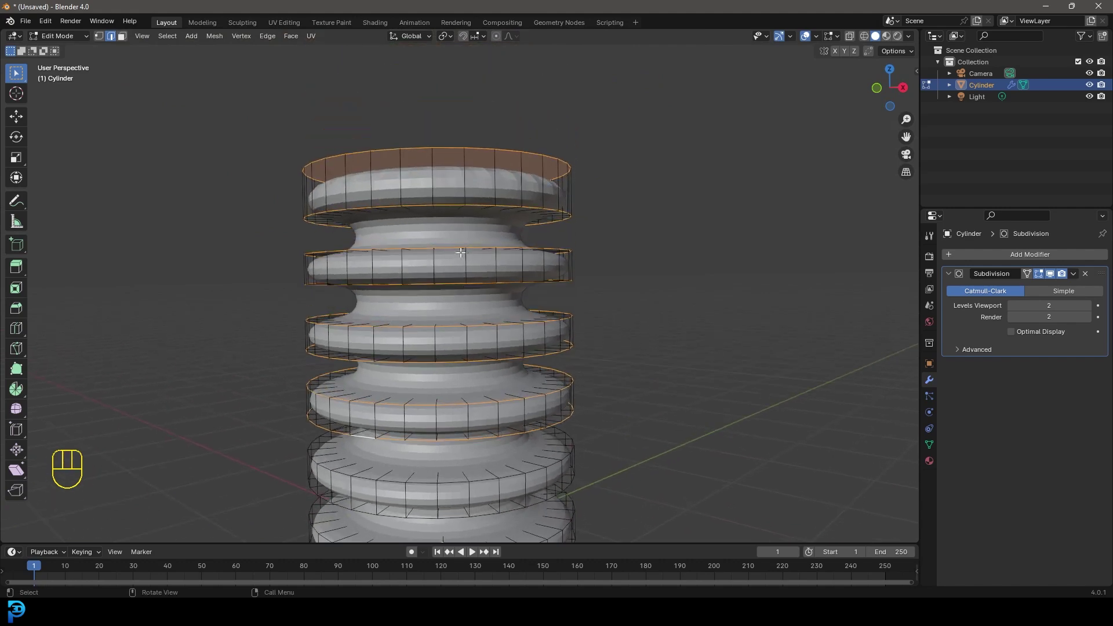
pyautogui.scroll(2, 639, 285)
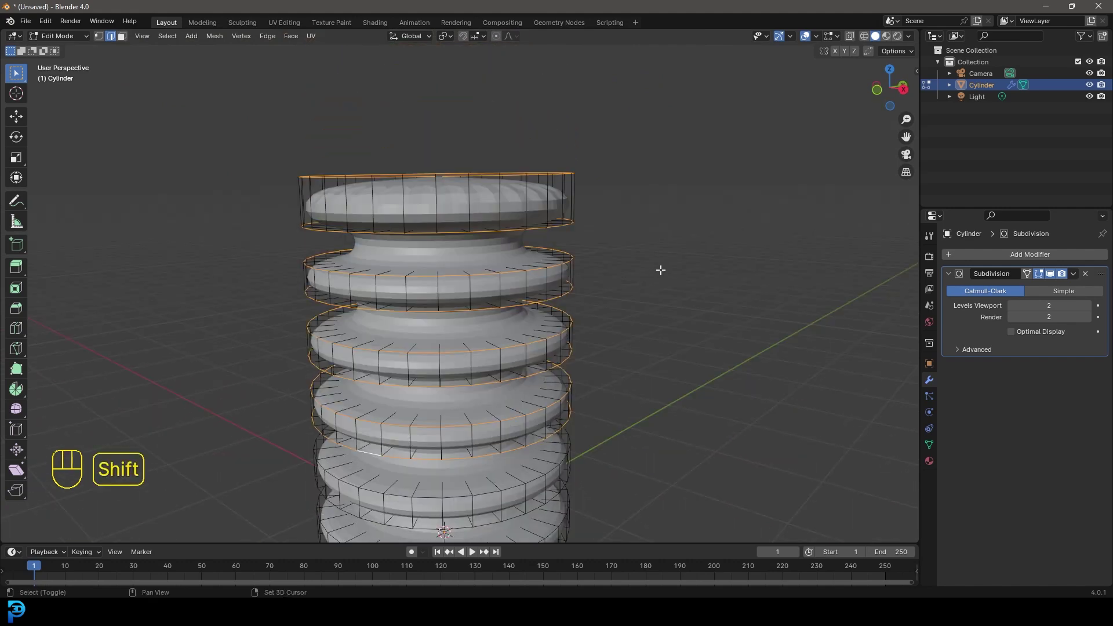
pyautogui.hotkey('shift', 'e')
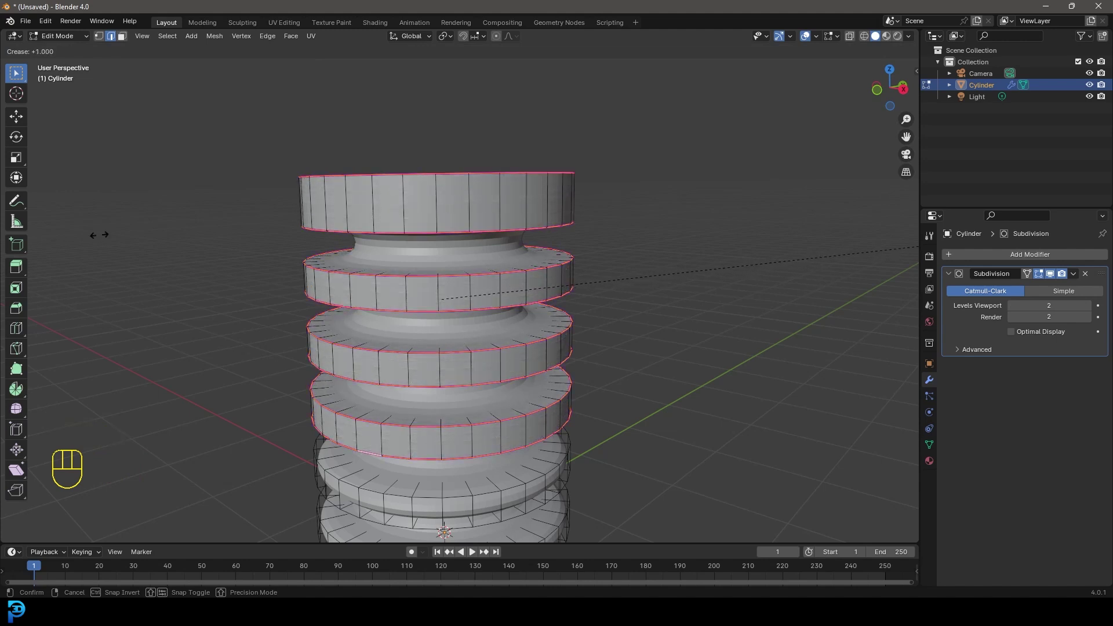
# Step: Apply a full 1.000 crease to the selected rim loops and return to Object Mode
pyautogui.click(246, 216)
pyautogui.scroll(-3, 287, 238)
pyautogui.moveTo(287, 238); pyautogui.dragTo(443, 266, button='middle')
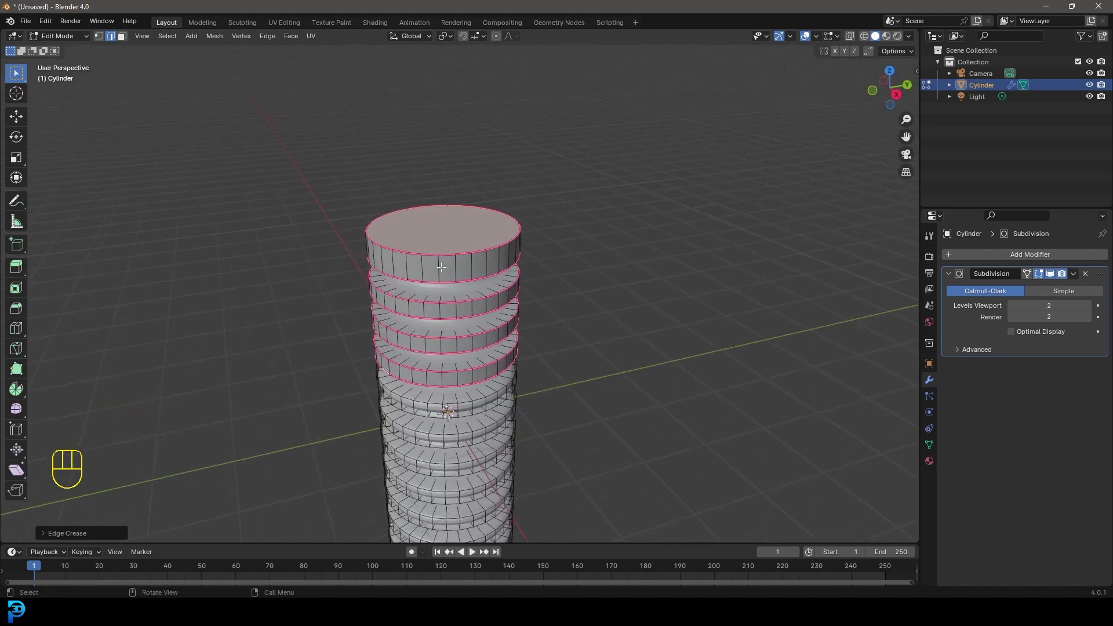
pyautogui.press('Tab')
# Step: Apply Shade Smooth to the cylinder
pyautogui.scroll(3, 451, 298)
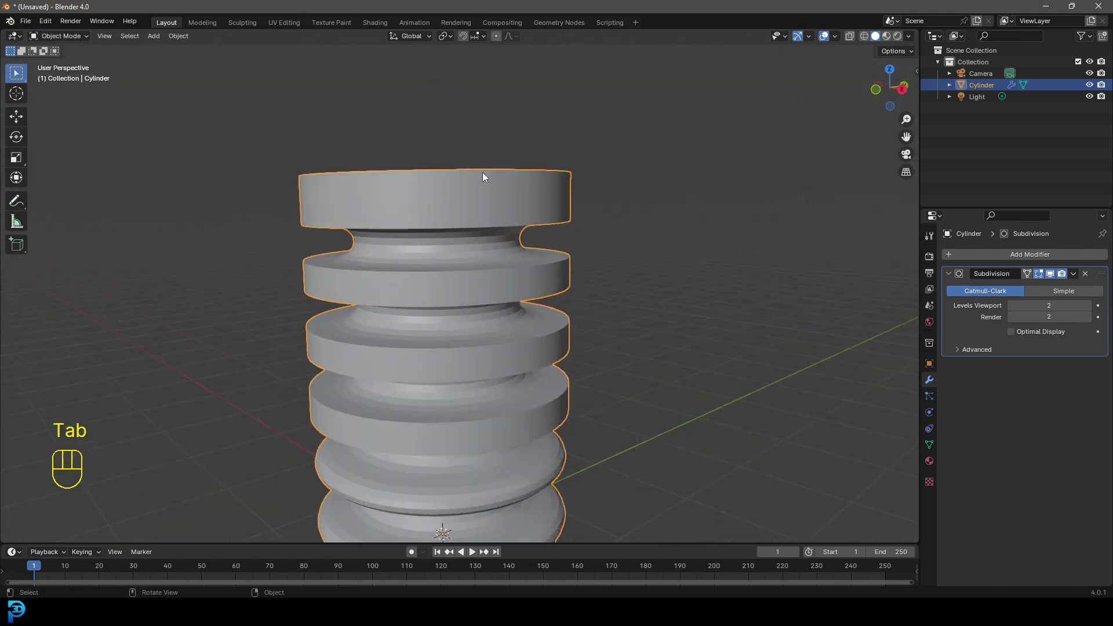
pyautogui.rightClick(482, 171)
pyautogui.click(438, 172)
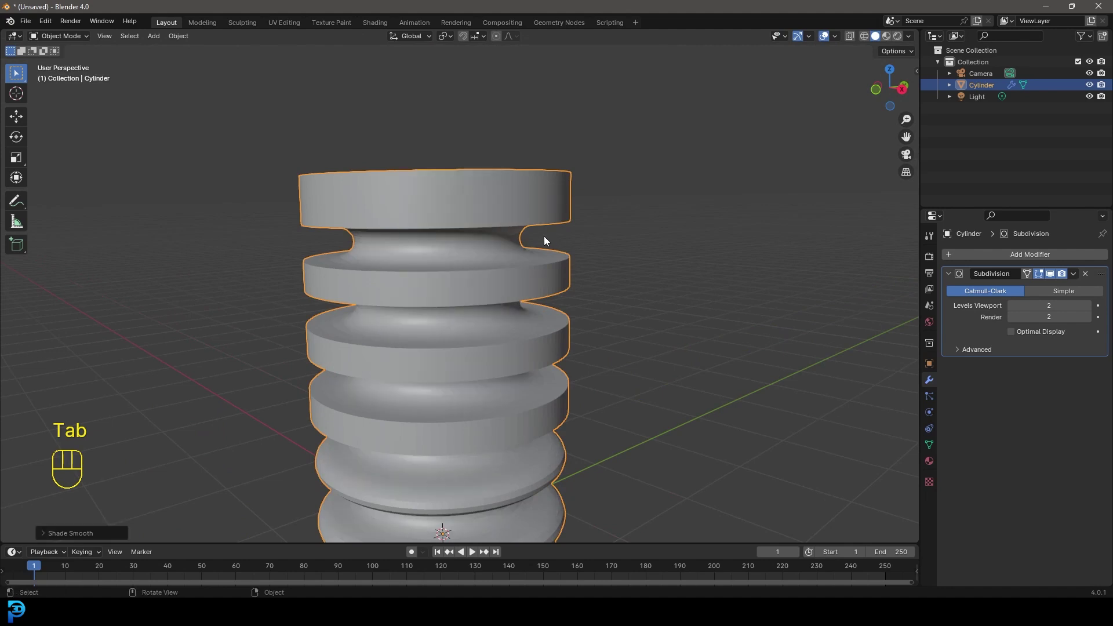
pyautogui.scroll(-3, 545, 241)
pyautogui.moveTo(506, 270); pyautogui.dragTo(512, 244, button='middle')
pyautogui.scroll(3, 511, 244)
pyautogui.moveTo(424, 155); pyautogui.dragTo(405, 174, button='middle')
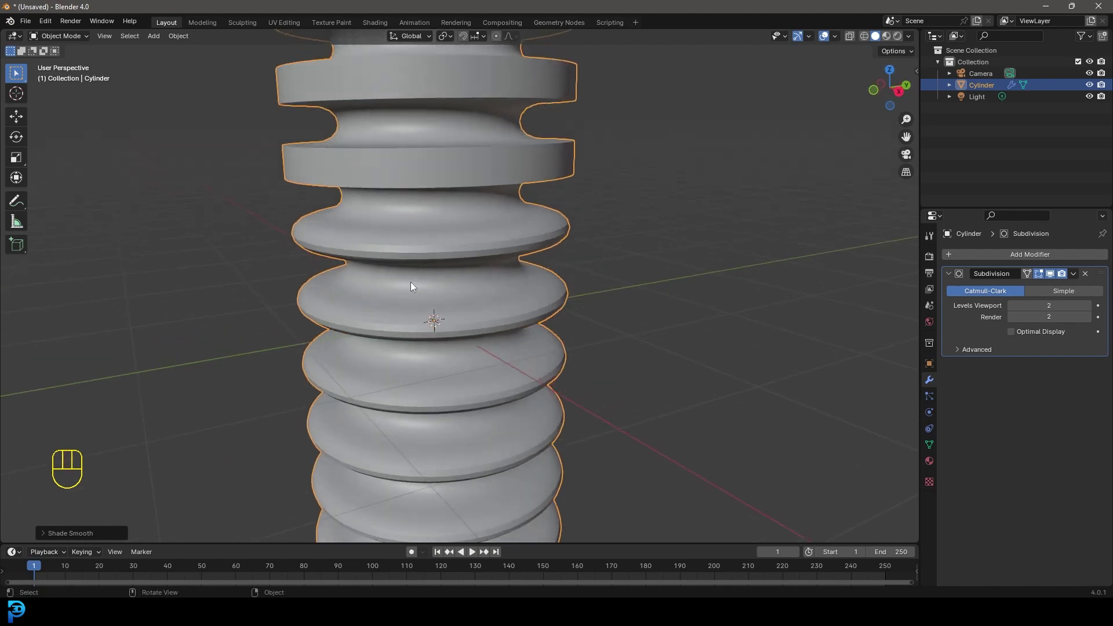
# Step: Raise the Subdivision modifier's viewport level to 3
pyautogui.click(1090, 308)
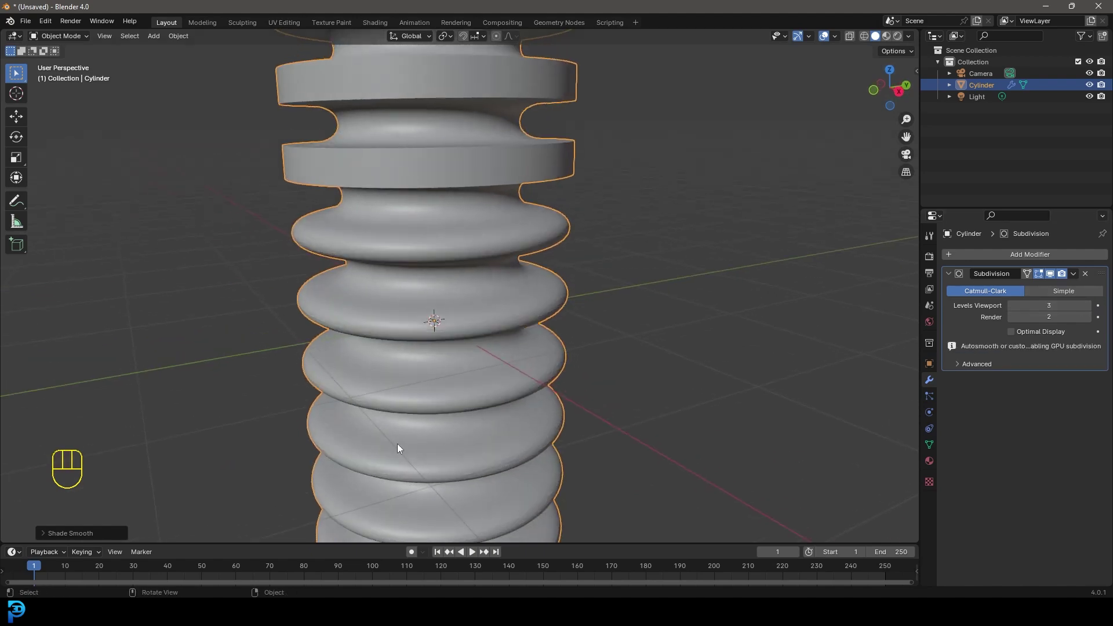
pyautogui.keyDown('shift'); pyautogui.moveTo(398, 444); pyautogui.dragTo(402, 295, button='middle'); pyautogui.keyUp('shift')
pyautogui.scroll(4, 389, 332)
pyautogui.scroll(-5, 351, 328)
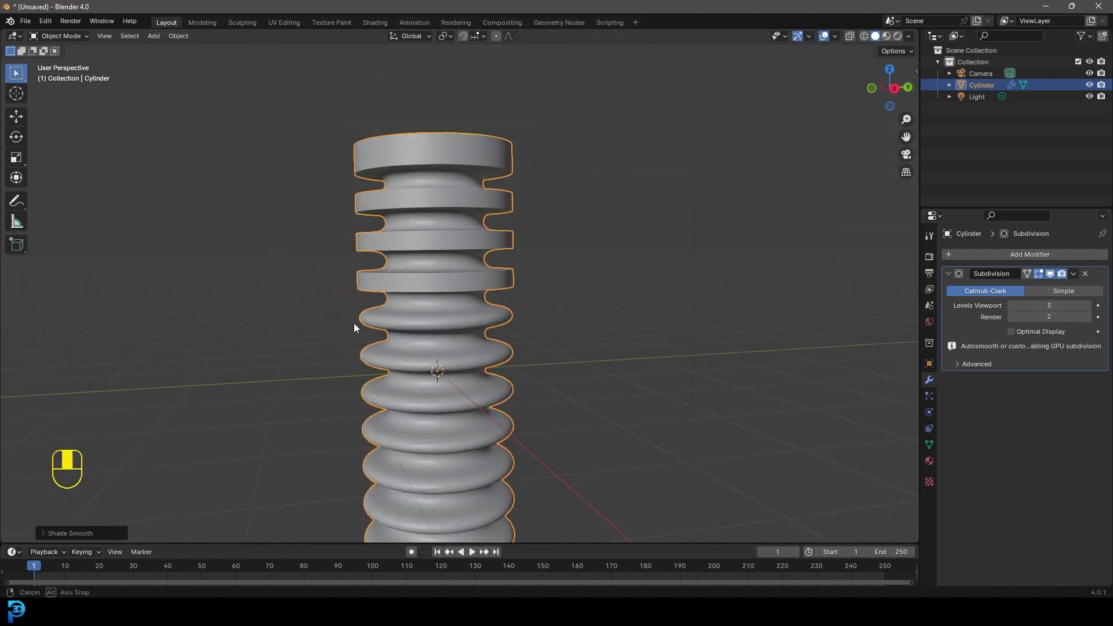
pyautogui.moveTo(353, 323); pyautogui.dragTo(391, 342, button='middle')
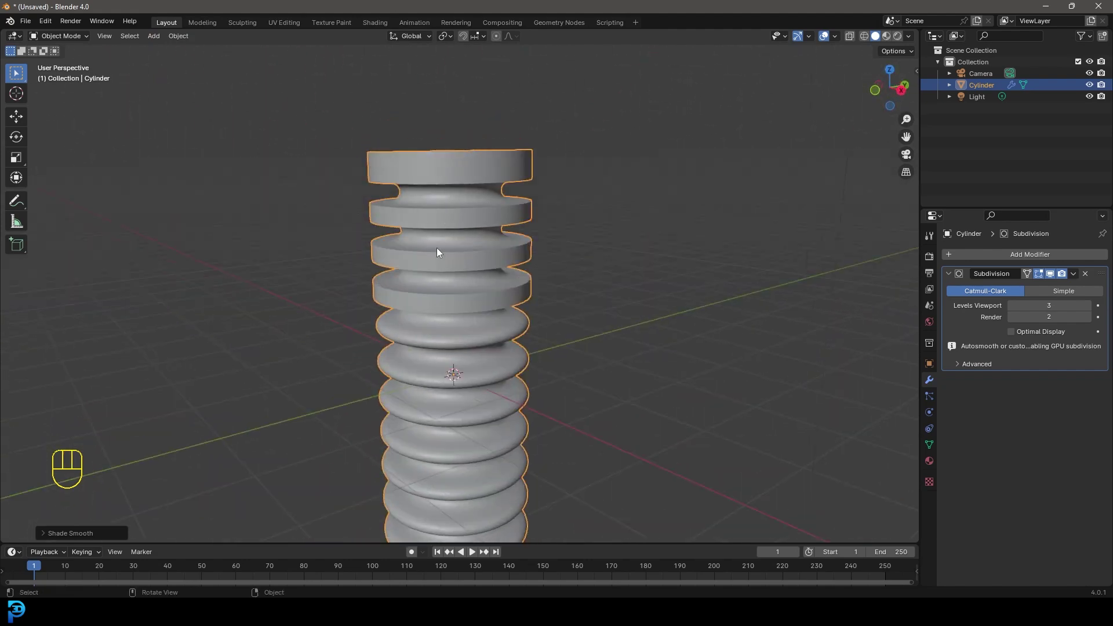
pyautogui.keyDown('shift'); pyautogui.moveTo(473, 212); pyautogui.dragTo(517, 236, button='middle'); pyautogui.keyUp('shift')
pyautogui.scroll(2, 517, 236)
# Step: In Edit Mode, deselect all and select the edge loop around one cylinder ring
pyautogui.press('Tab')
pyautogui.moveTo(354, 276); pyautogui.dragTo(452, 214, button='middle')
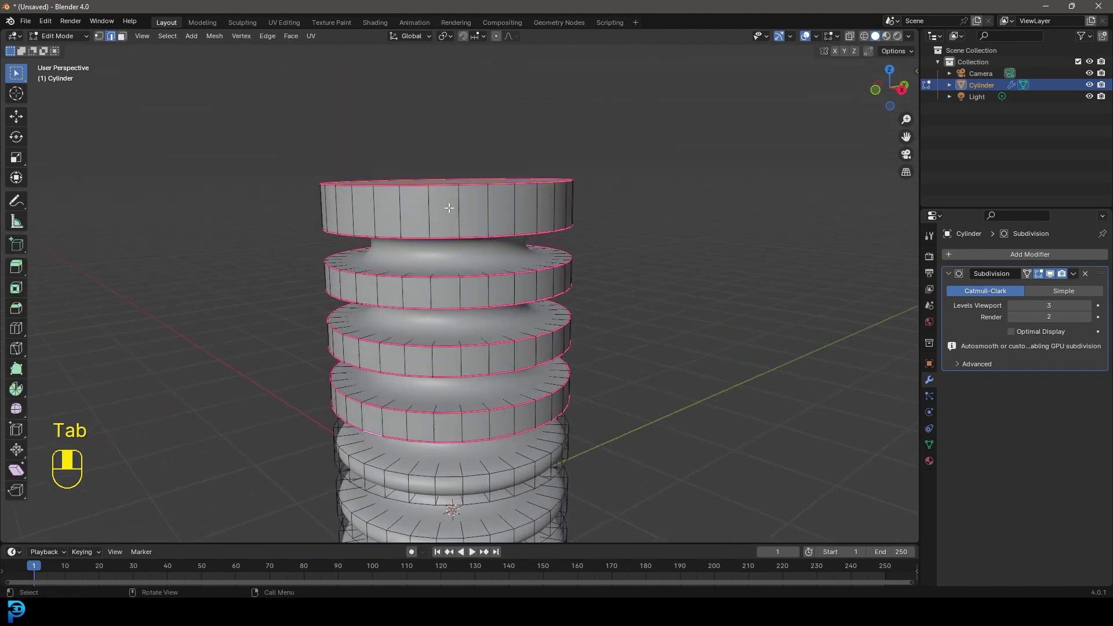
pyautogui.hotkey('alt', 'a')
pyautogui.moveTo(466, 316); pyautogui.dragTo(398, 266, button='middle')
pyautogui.scroll(3, 441, 281)
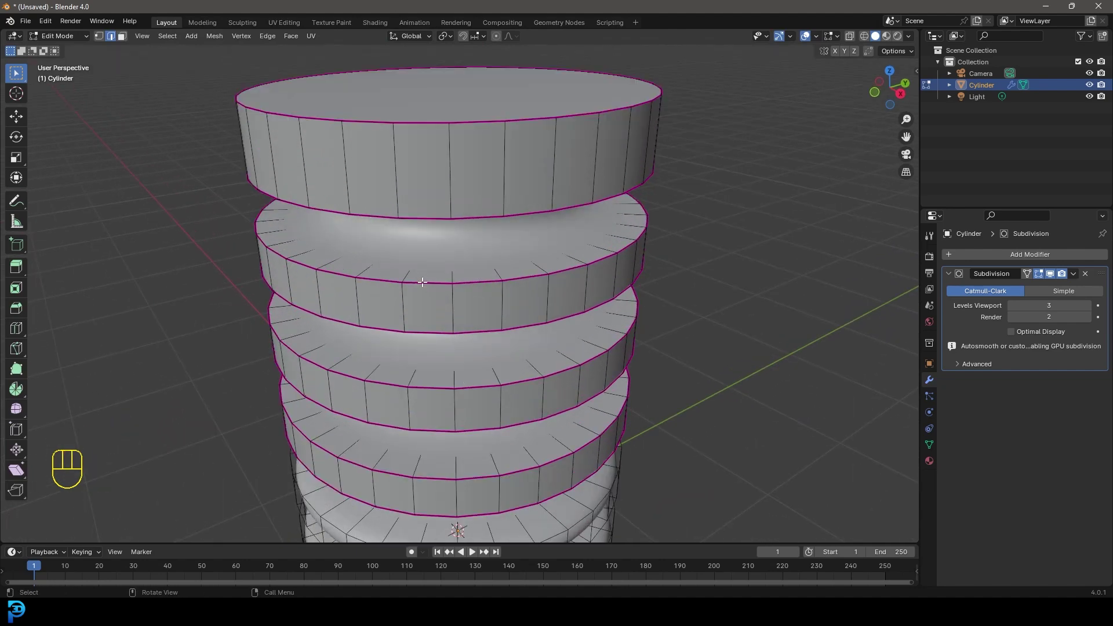
pyautogui.keyDown('alt'); pyautogui.keyDown('shift'); pyautogui.click(472, 288); pyautogui.keyUp('shift'); pyautogui.keyUp('alt')
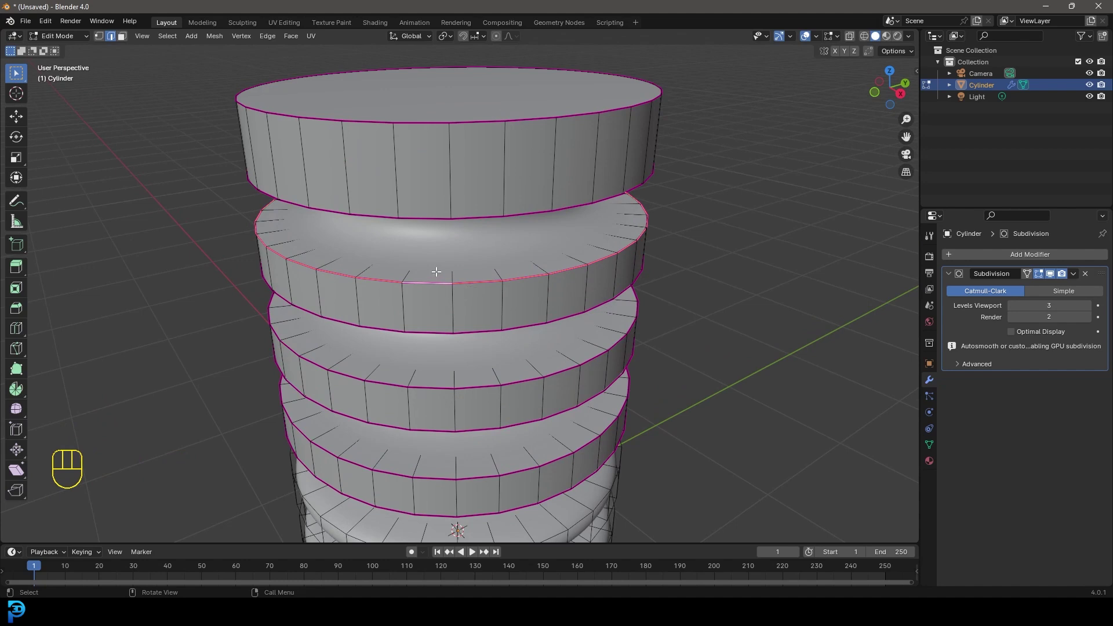
# Step: Show the Item sidebar, where the loop reports mean crease 1.00 and vertex crease 0.00
pyautogui.press('n')
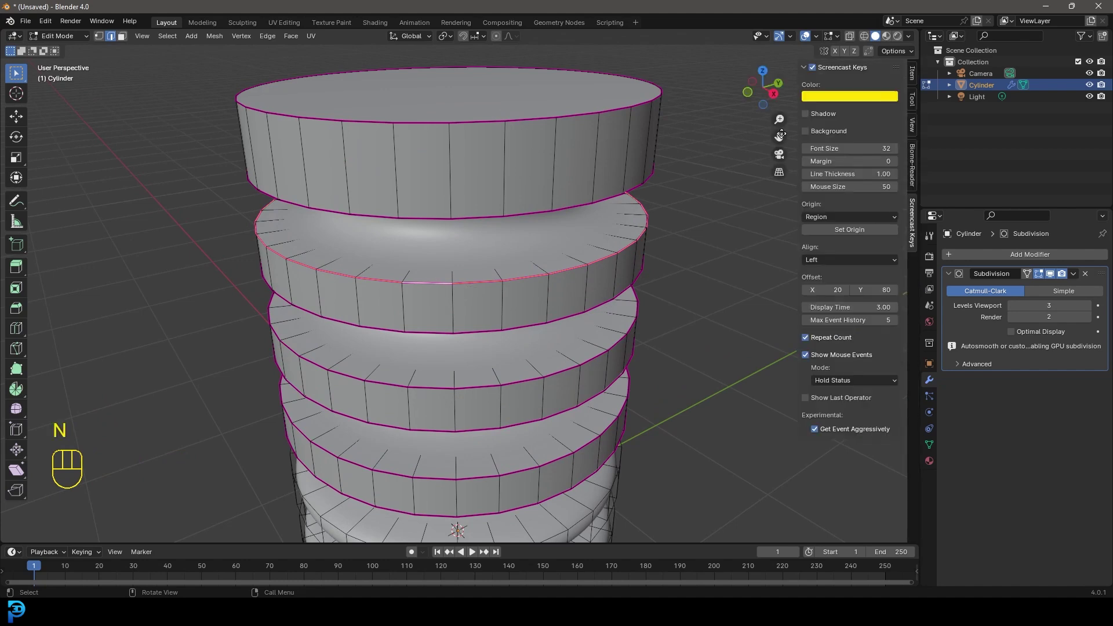
pyautogui.click(913, 73)
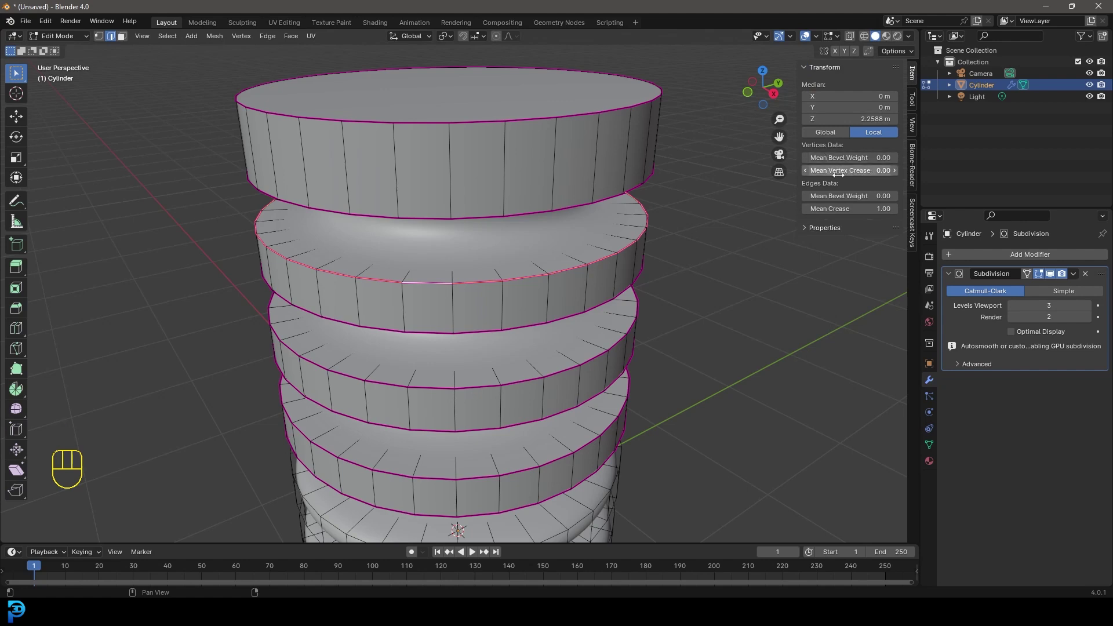
pyautogui.moveTo(826, 173); pyautogui.dragTo(826, 173)
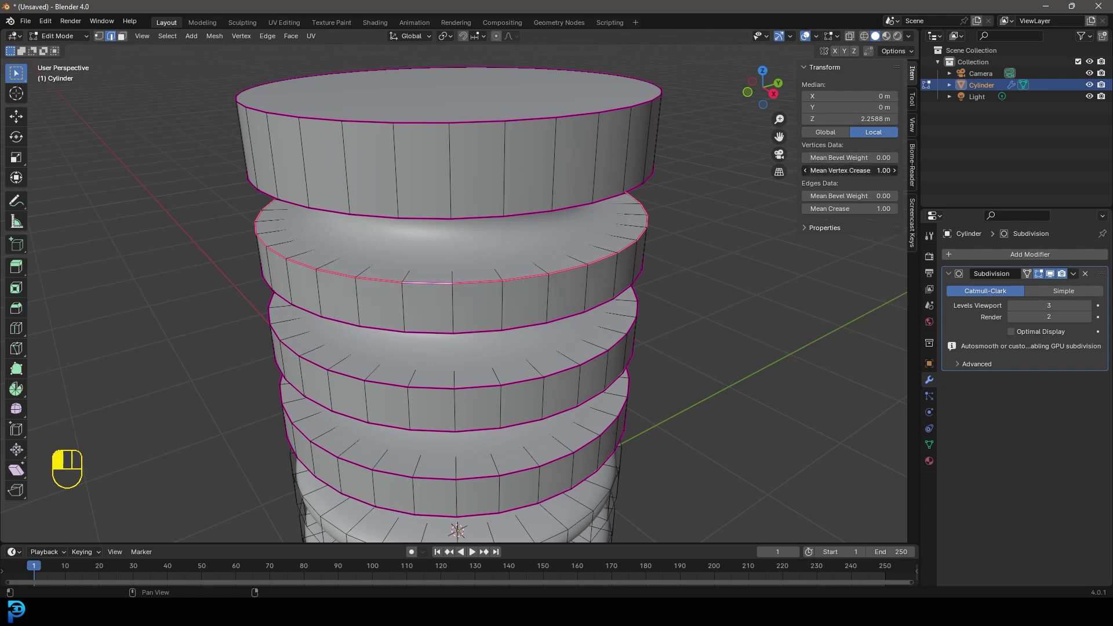
pyautogui.scroll(-5, 538, 232)
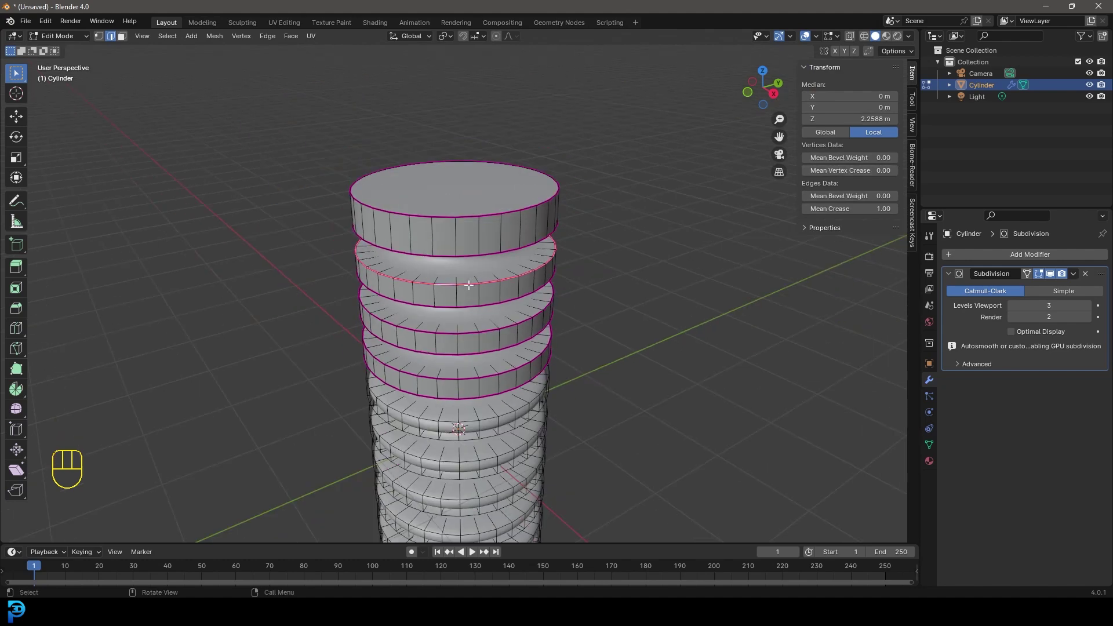
pyautogui.scroll(1, 469, 240)
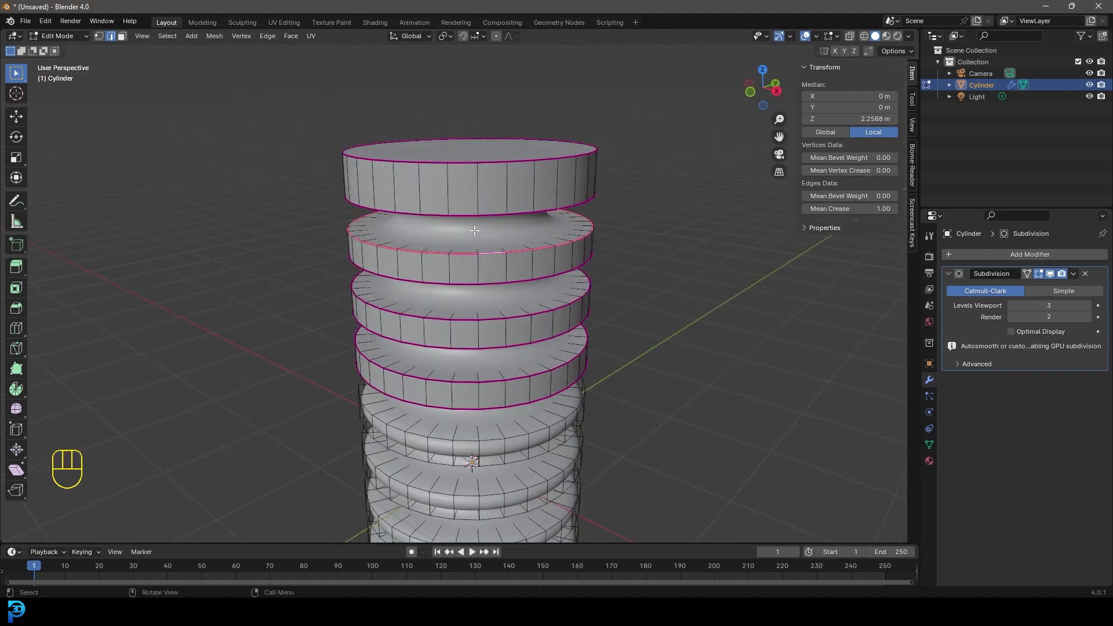
# Step: Return to Object Mode and add a new cube to the scene
pyautogui.press('Tab')
pyautogui.scroll(-2, 477, 229)
pyautogui.hotkey('shift', 'a')
pyautogui.moveTo(476, 232)
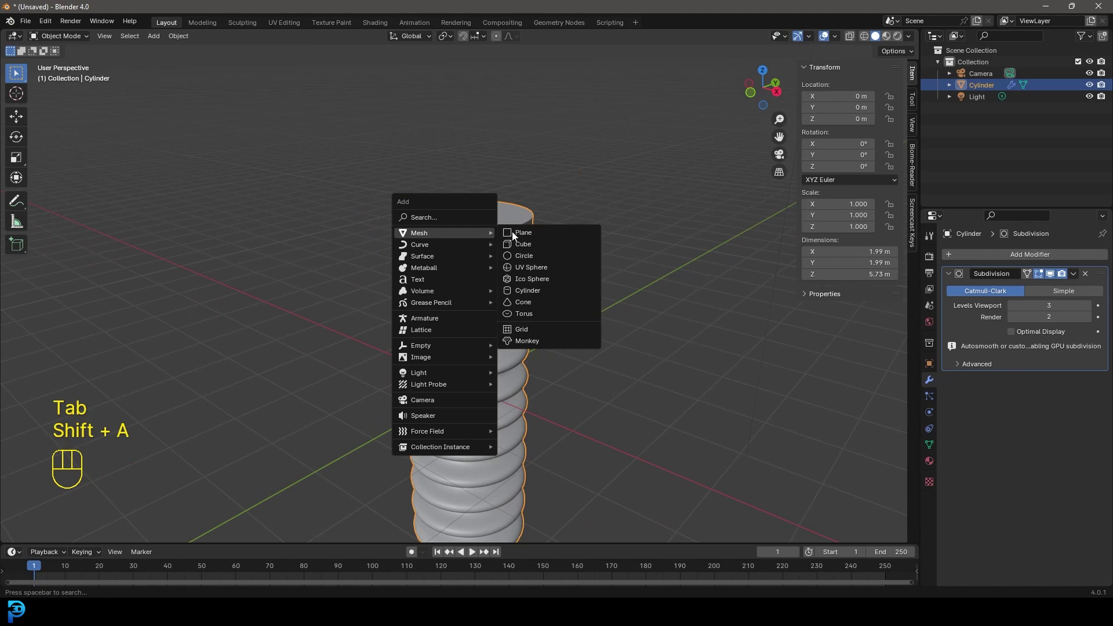
pyautogui.click(527, 245)
pyautogui.keyDown('shift'); pyautogui.moveTo(544, 340); pyautogui.dragTo(511, 284, button='middle'); pyautogui.keyUp('shift')
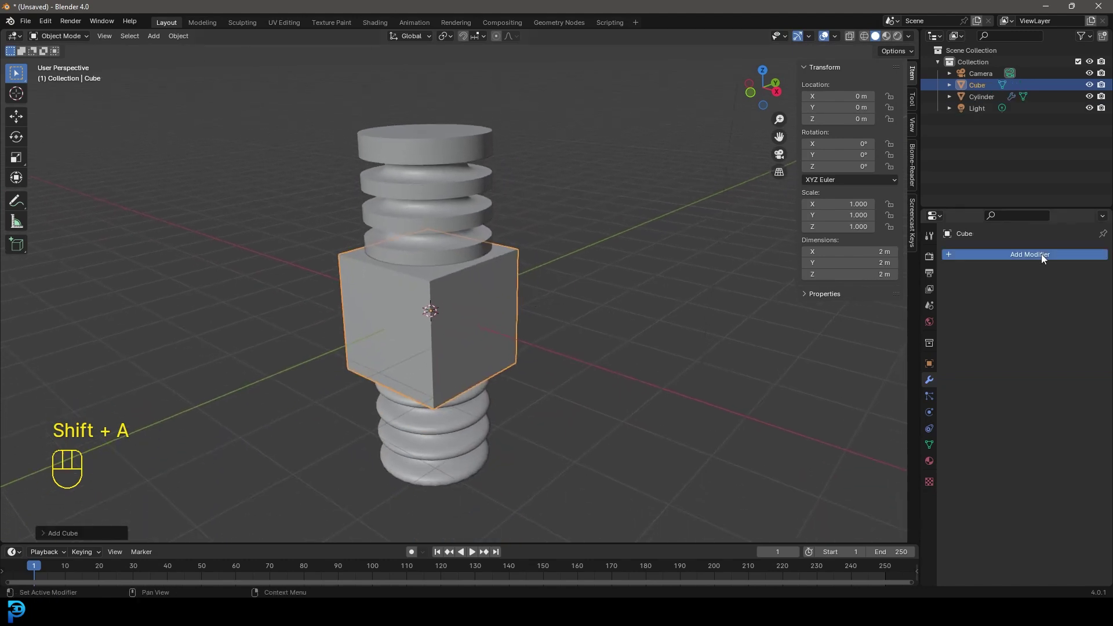
# Step: Add a Subdivision Surface modifier to the cube
pyautogui.click(1020, 254)
pyautogui.click(998, 255)
pyautogui.write('sub')
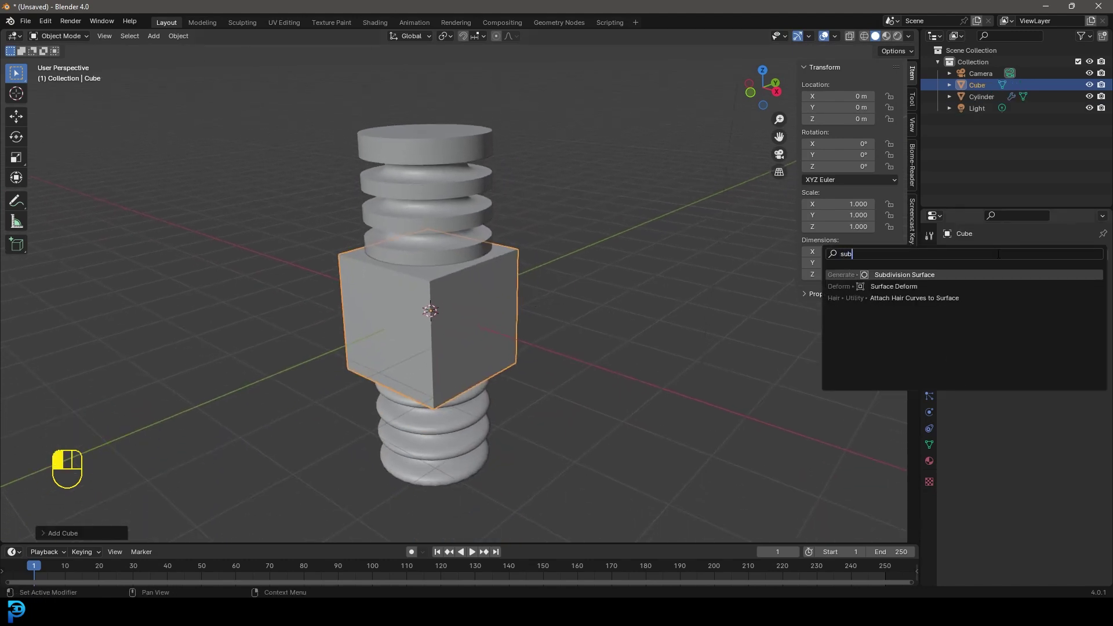
pyautogui.click(946, 274)
# Step: Move the cube along X to 2.4029 m and set its viewport subdivision level to 3
pyautogui.press('g')
pyautogui.press('x')
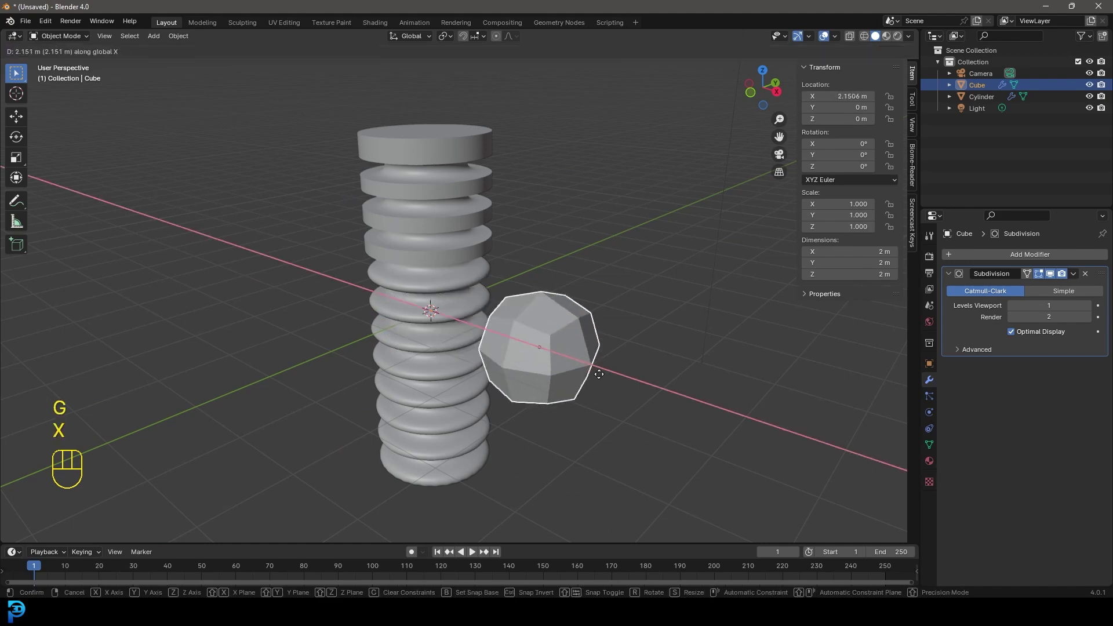
pyautogui.click(598, 370)
pyautogui.moveTo(1043, 306); pyautogui.dragTo(1067, 305)
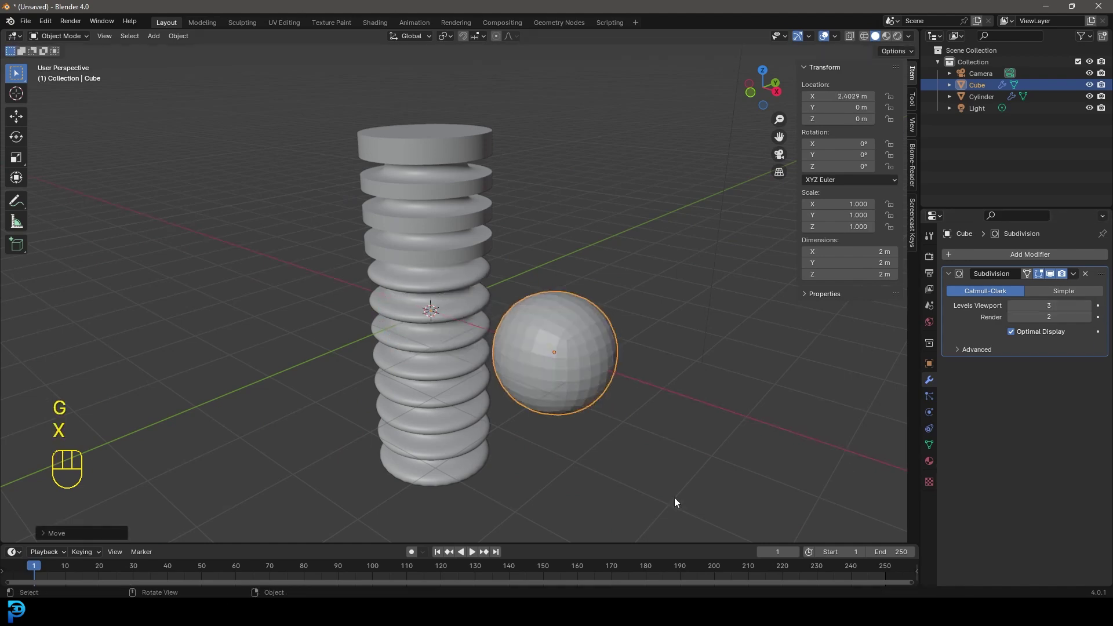
pyautogui.keyDown('shift'); pyautogui.moveTo(673, 497); pyautogui.dragTo(451, 322, button='middle'); pyautogui.keyUp('shift')
pyautogui.scroll(2, 451, 327)
pyautogui.press('Tab')
# Step: Give the cube's top edge a full 1.00 crease, leaving Mean Vertex Crease at 0.00 after testing it
pyautogui.click(529, 189)
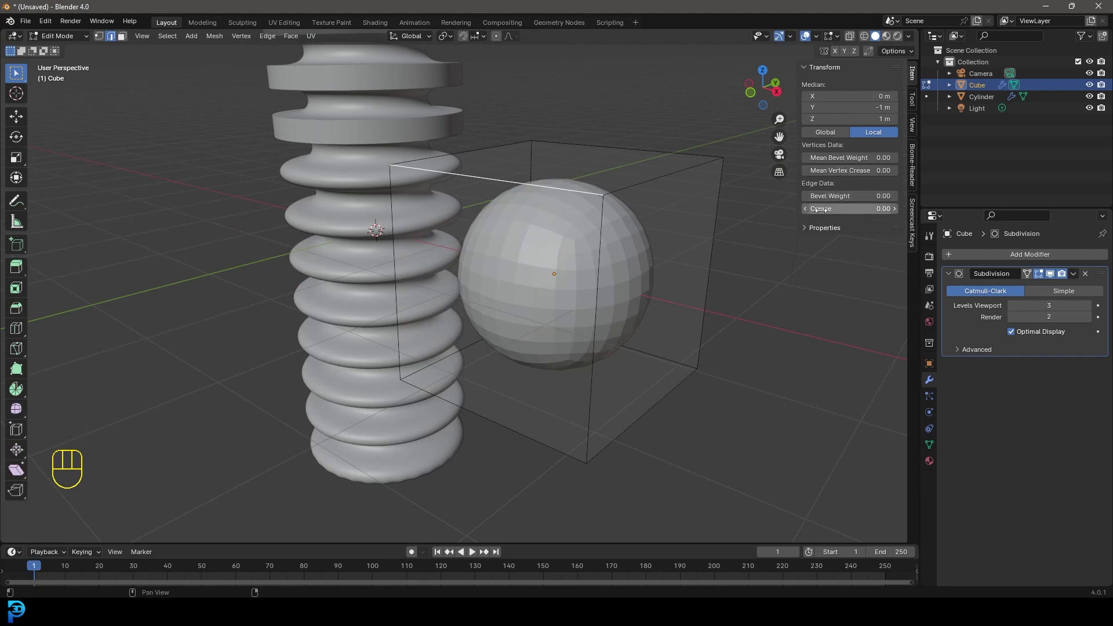
pyautogui.moveTo(822, 207); pyautogui.dragTo(893, 207)
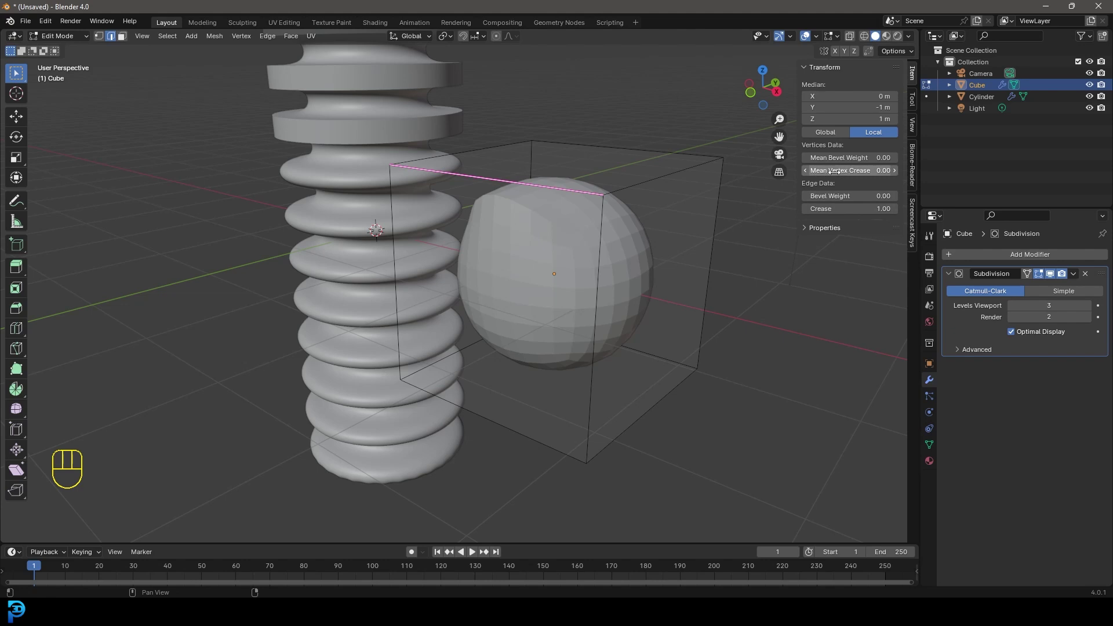
pyautogui.moveTo(832, 172); pyautogui.dragTo(879, 172)
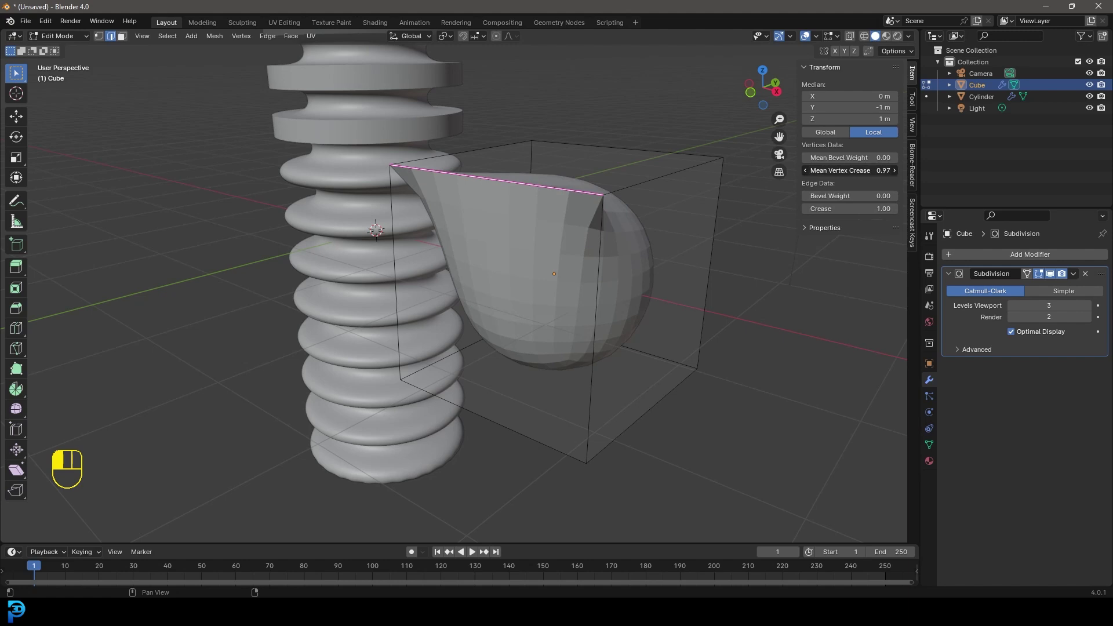
pyautogui.moveTo(885, 171); pyautogui.dragTo(826, 172)
# Step: Turn to the cube's front and give a vertical edge a 0.45 crease
pyautogui.scroll(5, 385, 211)
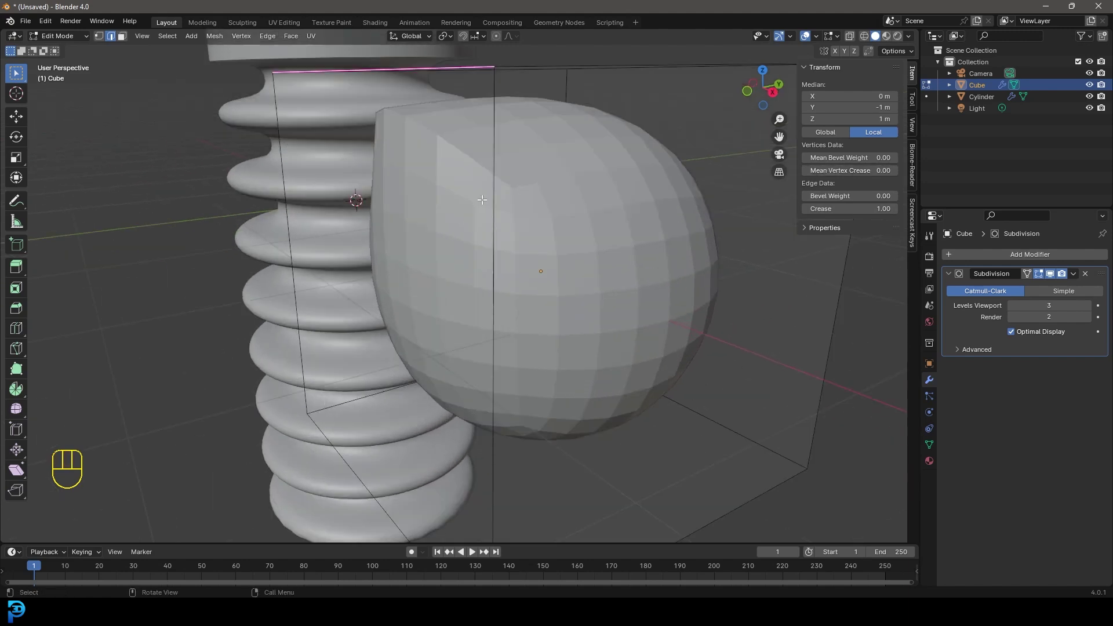
pyautogui.keyDown('shift'); pyautogui.moveTo(439, 74); pyautogui.dragTo(583, 259, button='middle'); pyautogui.keyUp('shift')
pyautogui.scroll(-3, 573, 264)
pyautogui.moveTo(609, 253); pyautogui.dragTo(464, 282, button='middle')
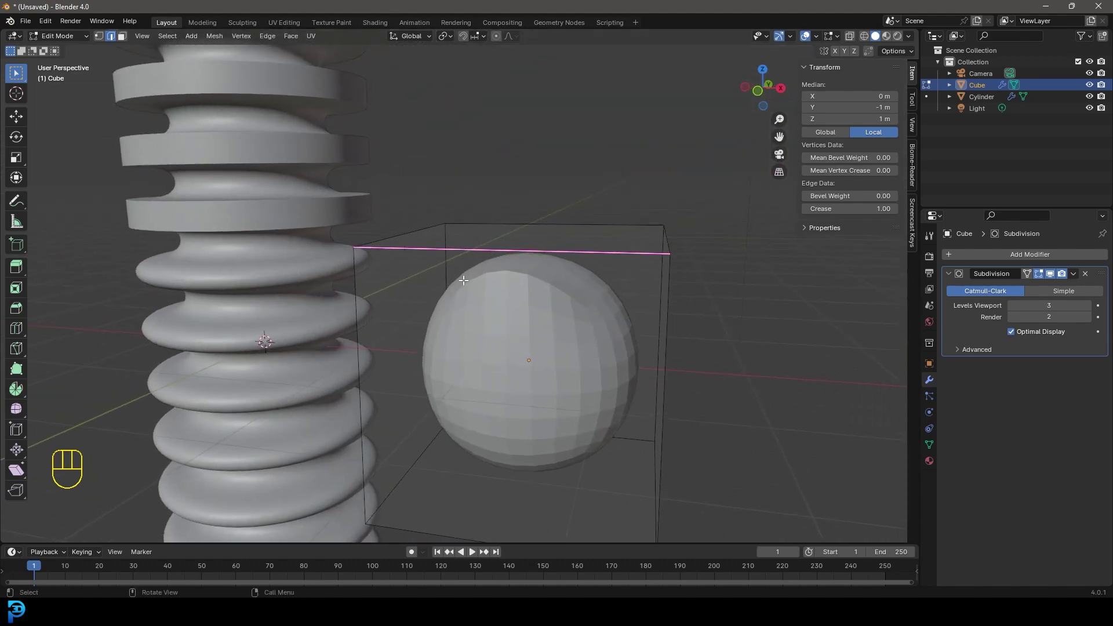
pyautogui.scroll(-3, 569, 299)
pyautogui.moveTo(569, 299); pyautogui.dragTo(457, 301, button='middle')
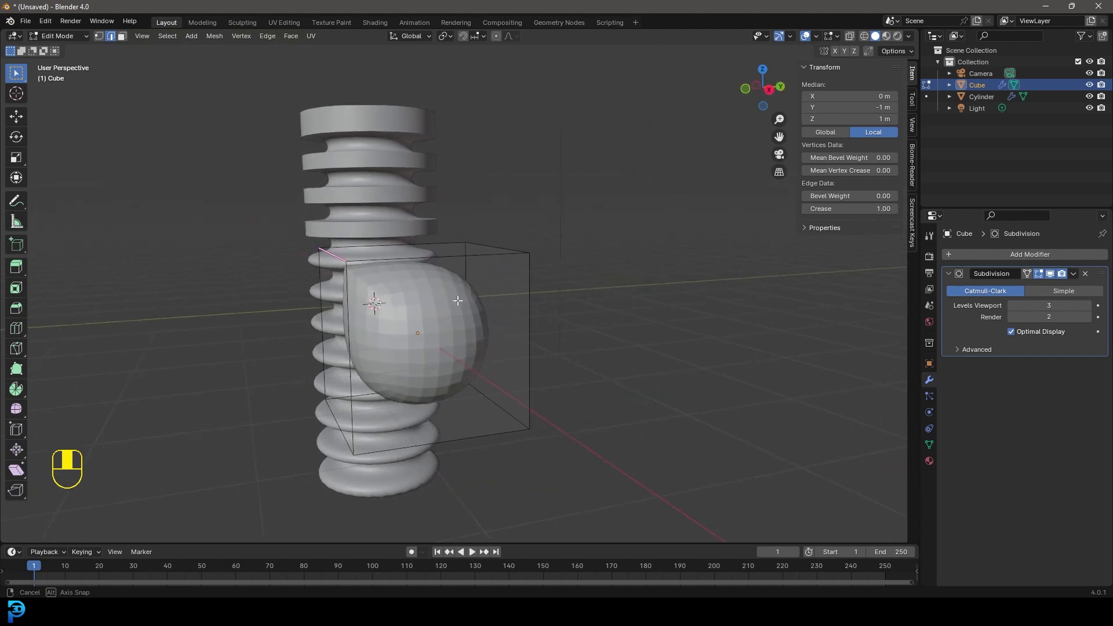
pyautogui.moveTo(539, 279); pyautogui.dragTo(457, 289, button='middle')
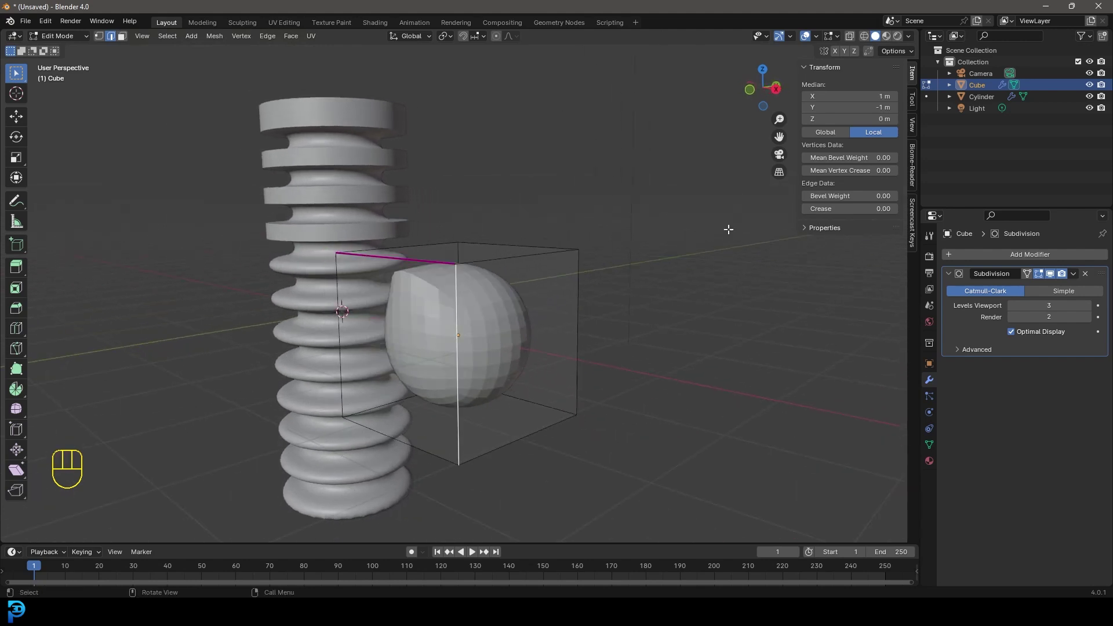
pyautogui.moveTo(850, 209); pyautogui.dragTo(899, 209)
# Step: Fully crease both front vertical edges of the cube to 1.00
pyautogui.moveTo(441, 282); pyautogui.dragTo(395, 281, button='middle')
pyautogui.moveTo(844, 212); pyautogui.dragTo(898, 210)
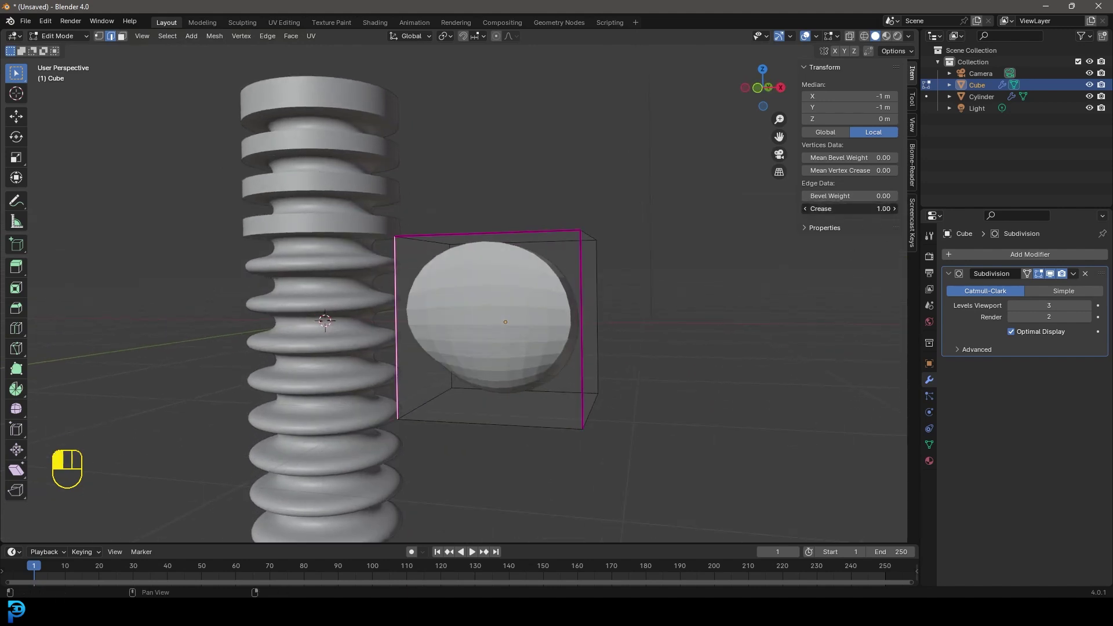
pyautogui.moveTo(580, 243); pyautogui.dragTo(436, 301, button='middle')
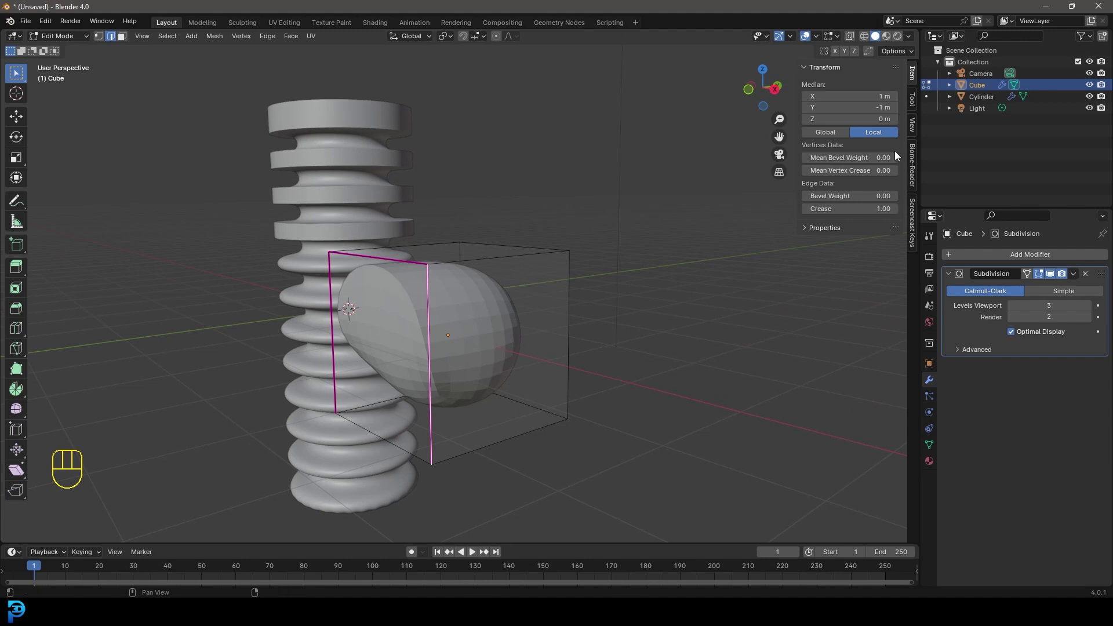
# Step: Set the Mean Vertex Crease of the selected vertices to 0.30
pyautogui.moveTo(848, 171)
pyautogui.mouseDown()
pyautogui.moveTo(888, 170)
pyautogui.moveTo(858, 170)
pyautogui.mouseUp()
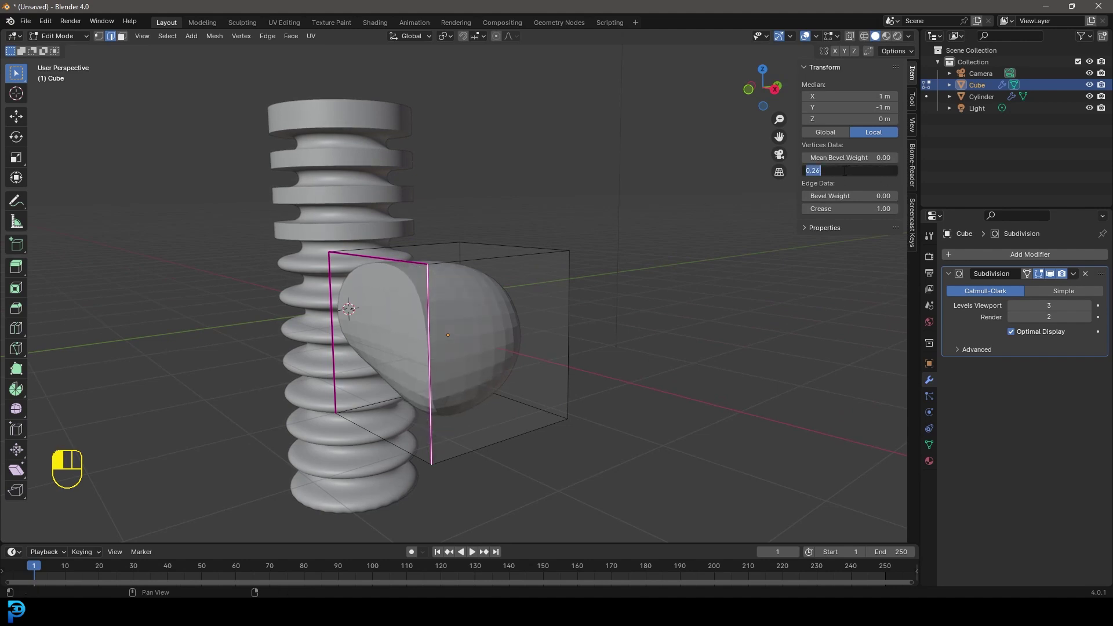
pyautogui.write('3')
pyautogui.press('Return')
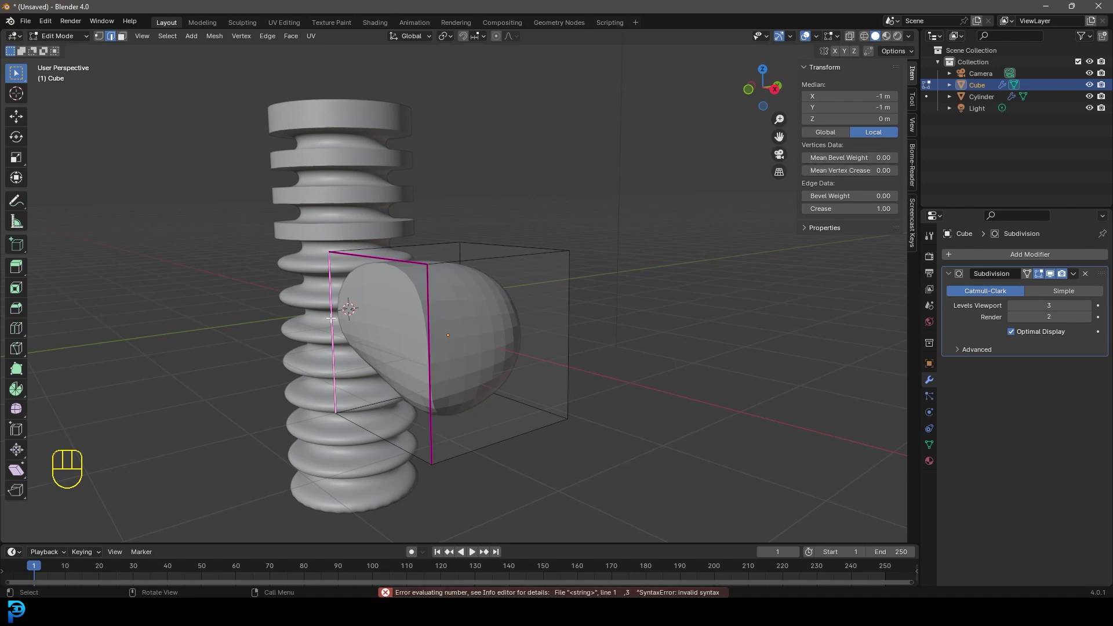
pyautogui.click(874, 172)
pyautogui.write('.3')
pyautogui.press('Return')
# Step: Return to Object Mode and orbit so the cylinder sits right of the cube
pyautogui.moveTo(582, 291); pyautogui.dragTo(603, 307, button='middle')
pyautogui.press('Tab')
pyautogui.moveTo(474, 304); pyautogui.dragTo(502, 288, button='middle')
# Step: Apply Shade Smooth to the creased cube from its right-click menu
pyautogui.rightClick(520, 217)
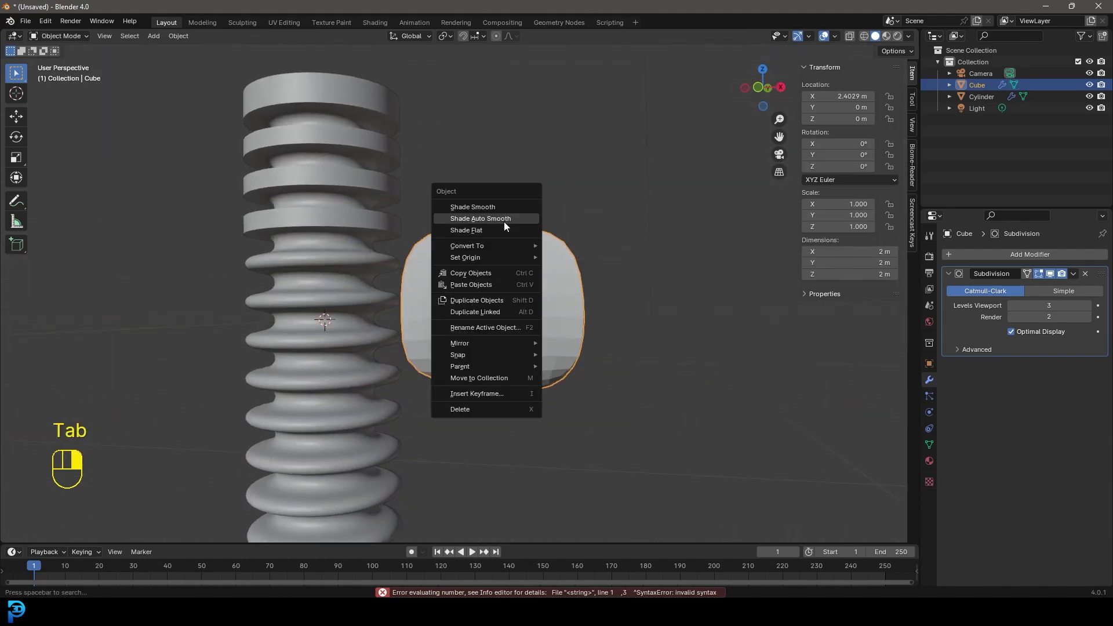
pyautogui.click(503, 220)
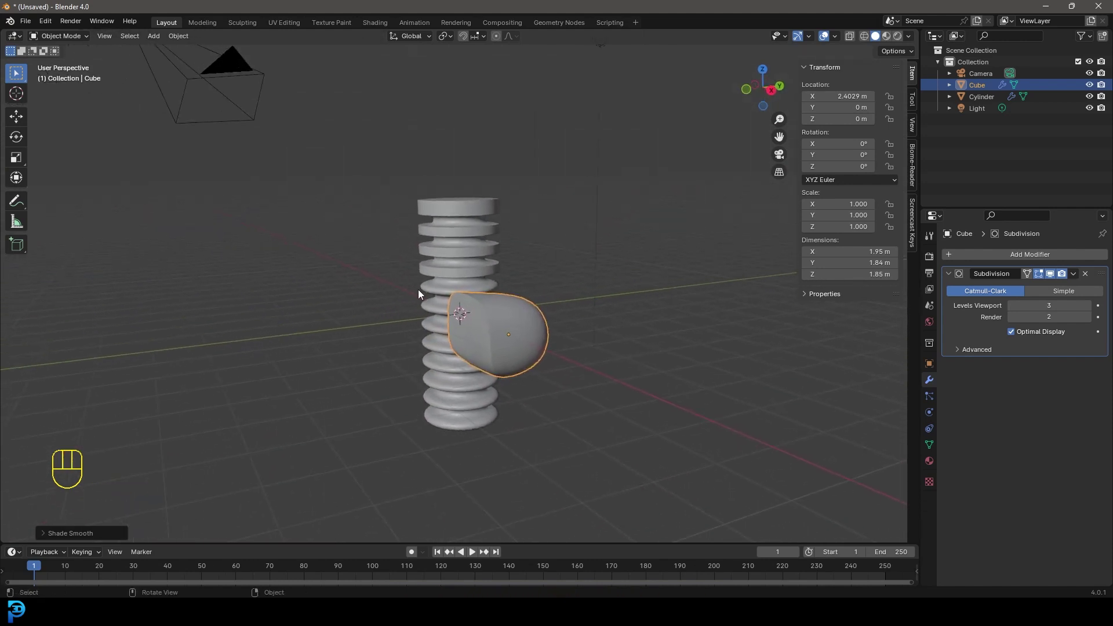
pyautogui.press('Tab')
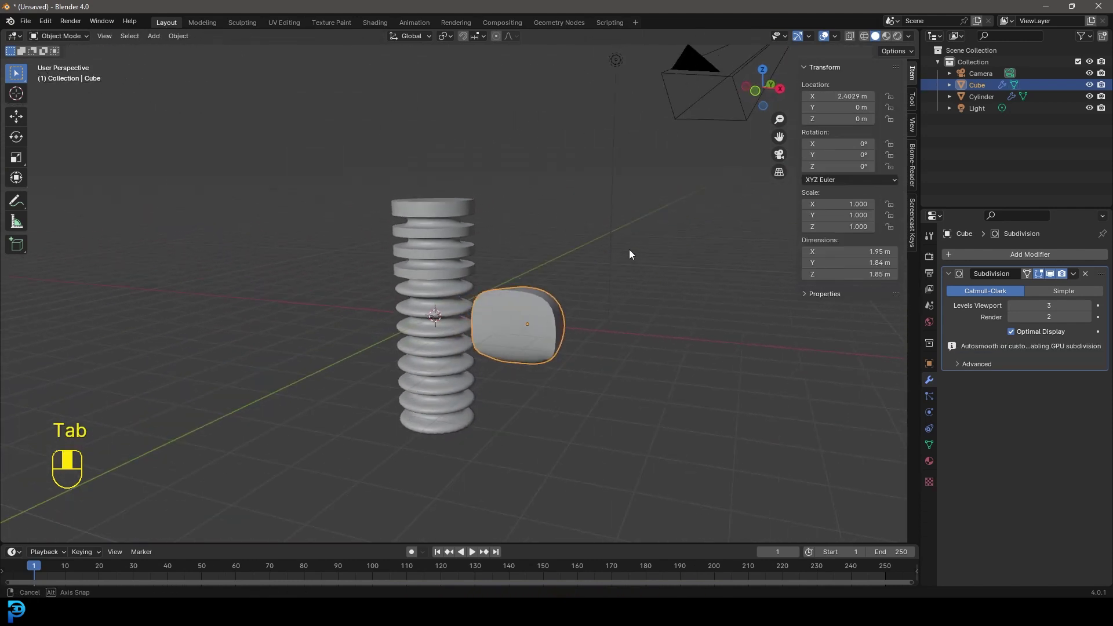